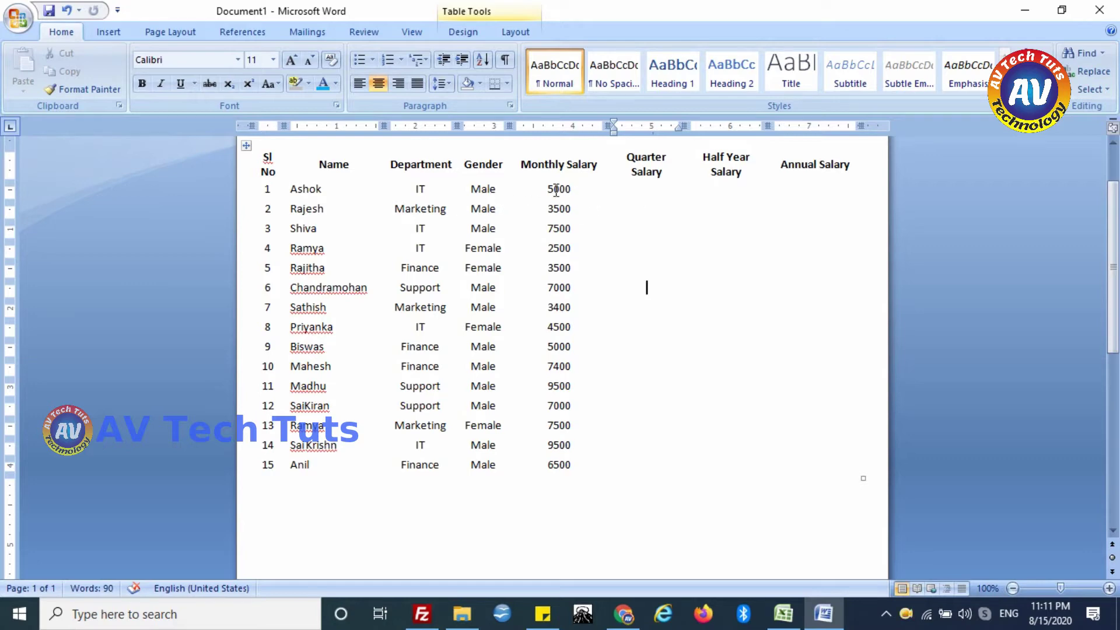
Select the entire employee salary table in Word and copy it to the clipboard.
left_click(647, 195)
left_click_drag(606, 468, 315, 269)
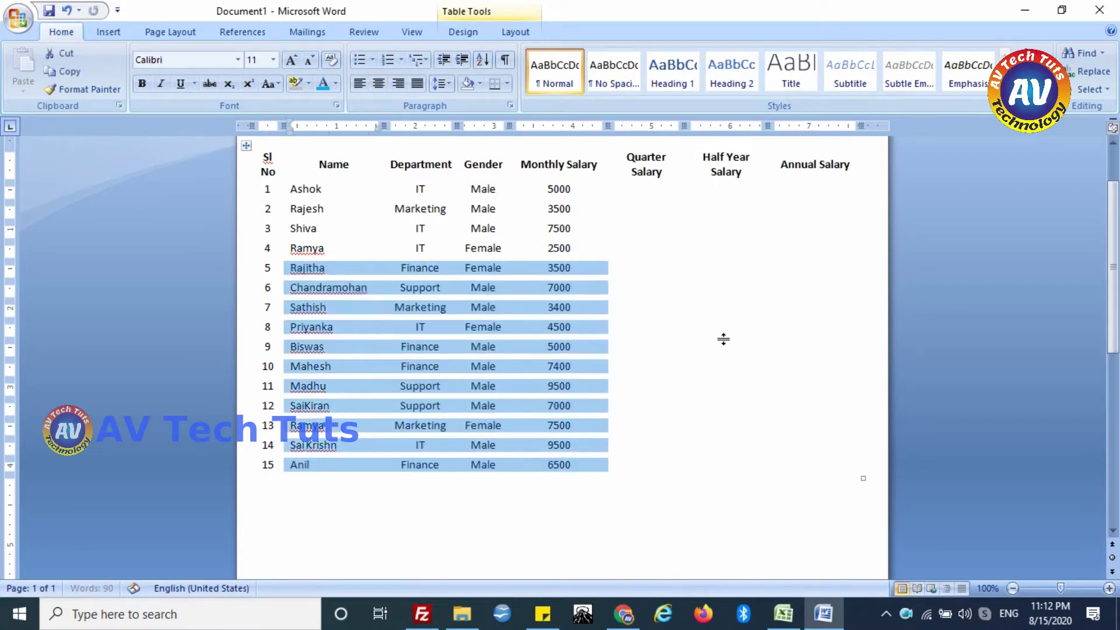
left_click(253, 161)
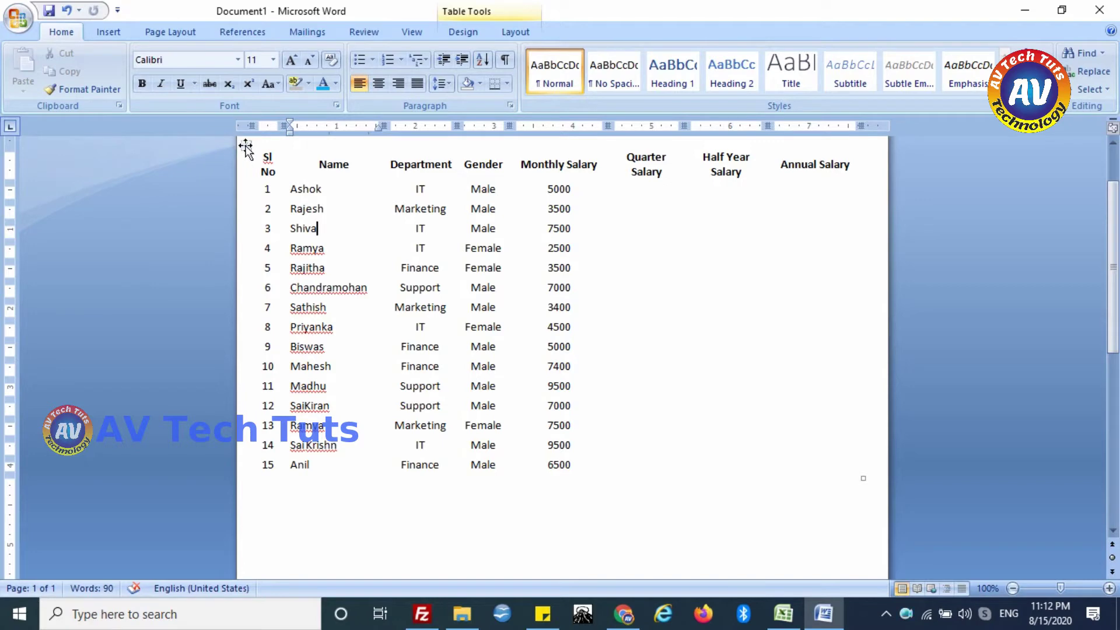
left_click(246, 146)
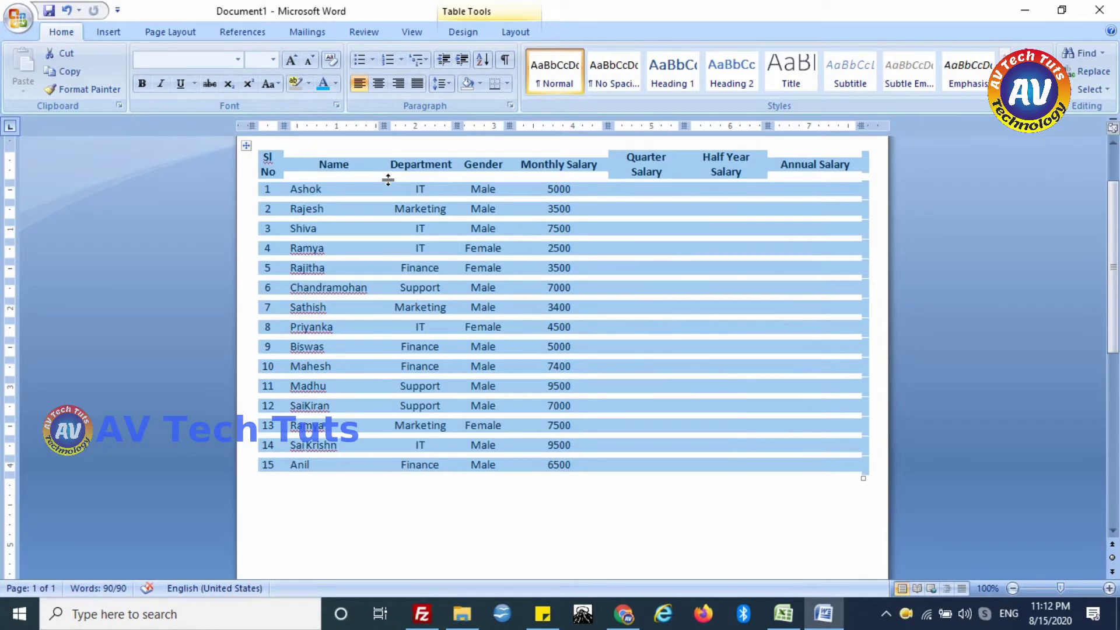
key("ctrl+c")
Cycle through open windows with Alt+Tab to bring Excel's Book1 to the front.
key("alt+Tab")
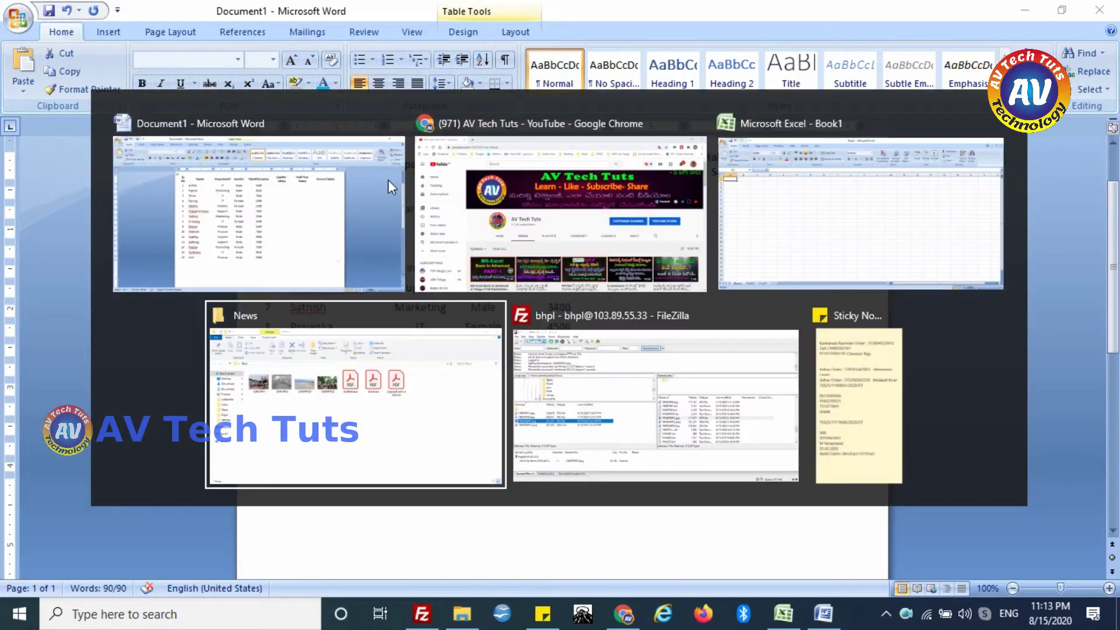
key("alt+Tab")
key("alt+Tab")
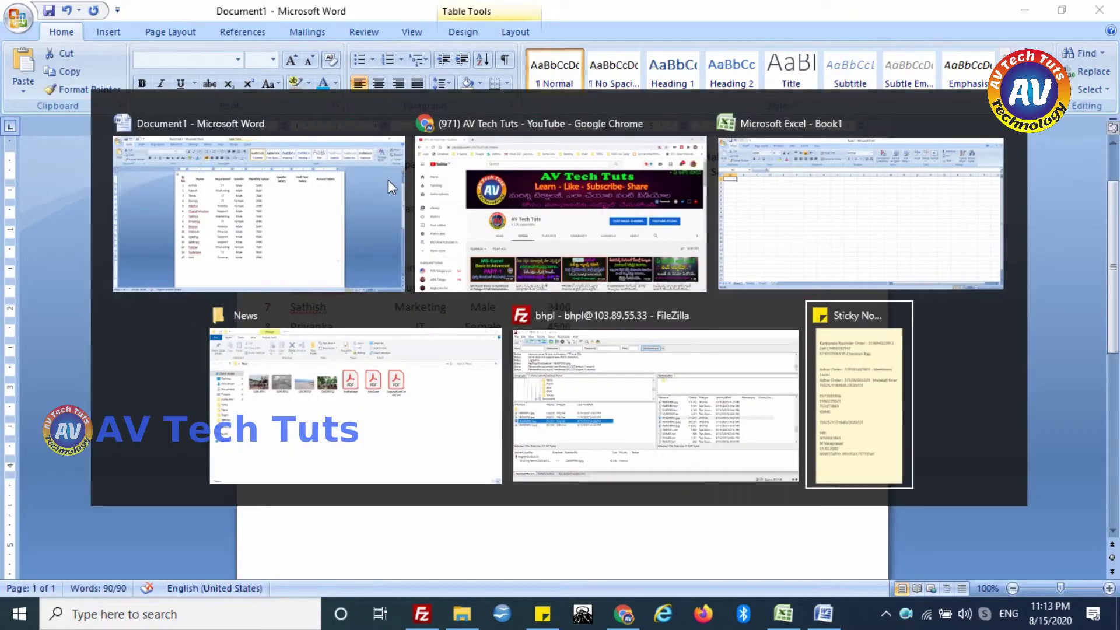
key("alt+Tab")
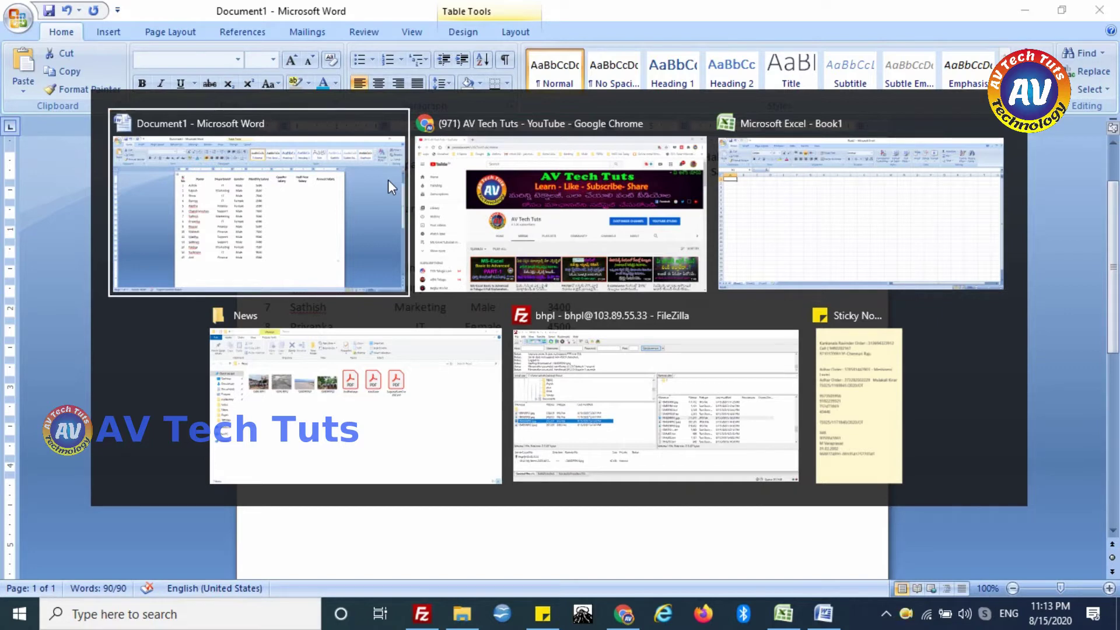
key("alt+Tab")
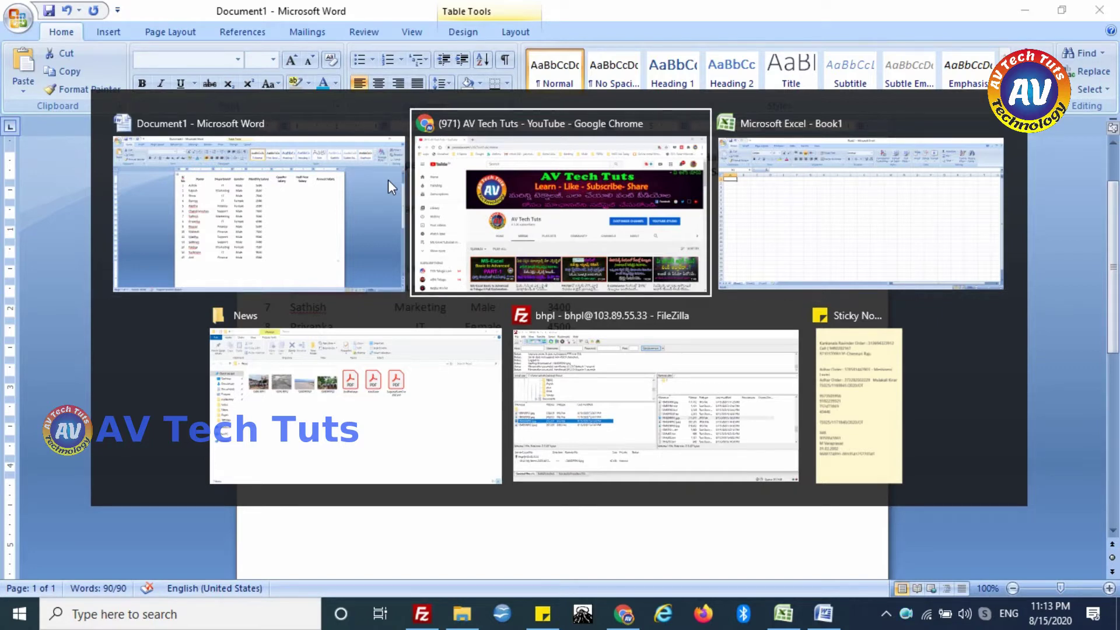
key("alt+Tab")
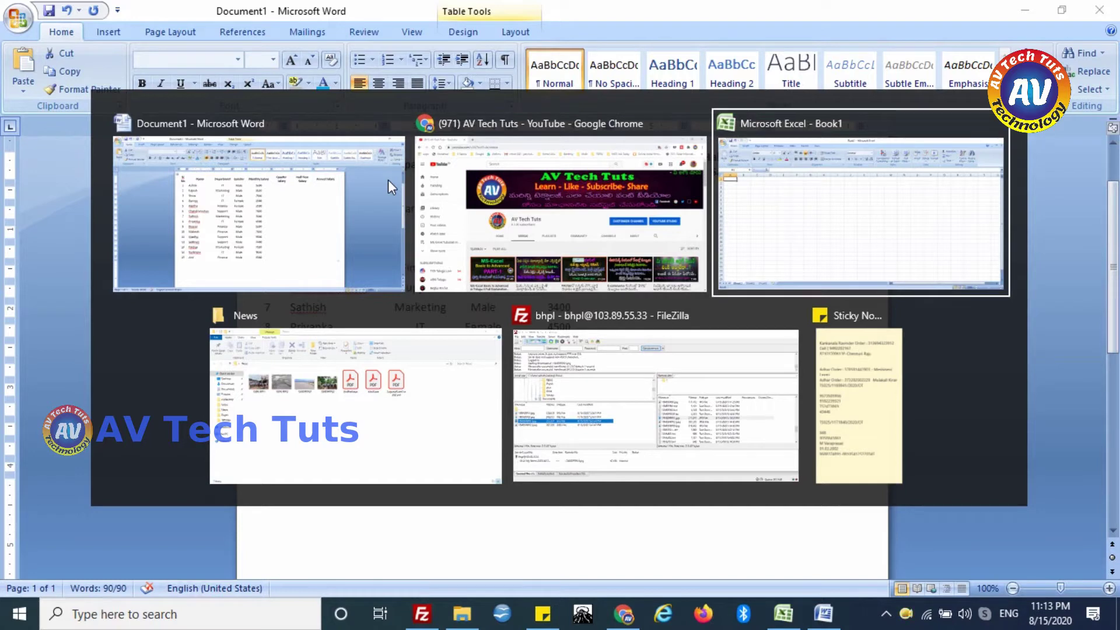
key("alt")
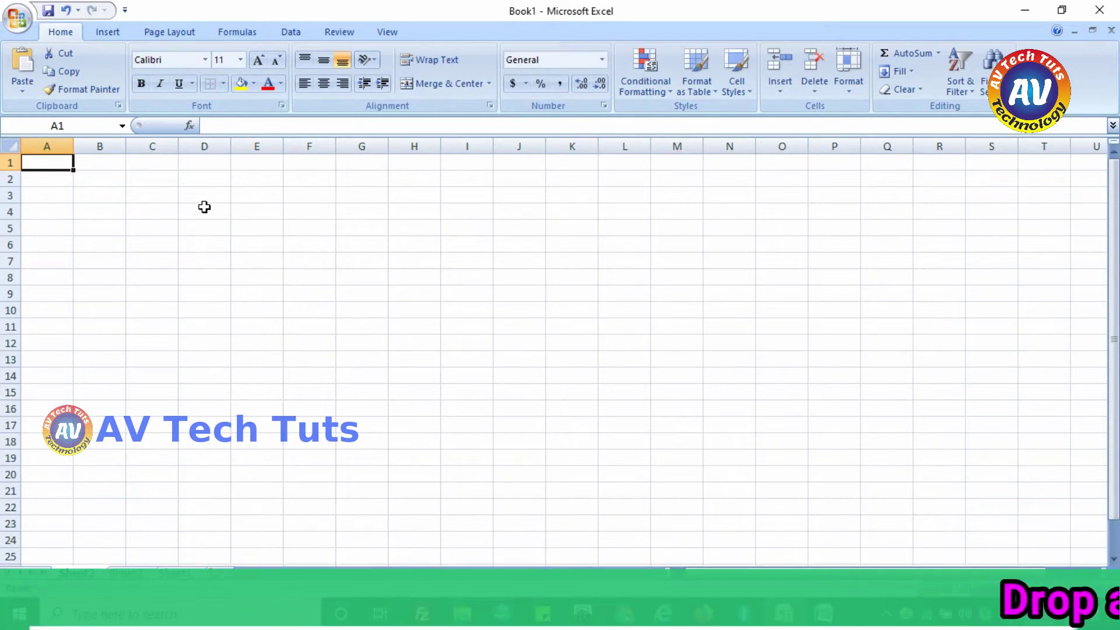
Paste the copied salary table into the sheet at cell D4.
left_click(204, 209)
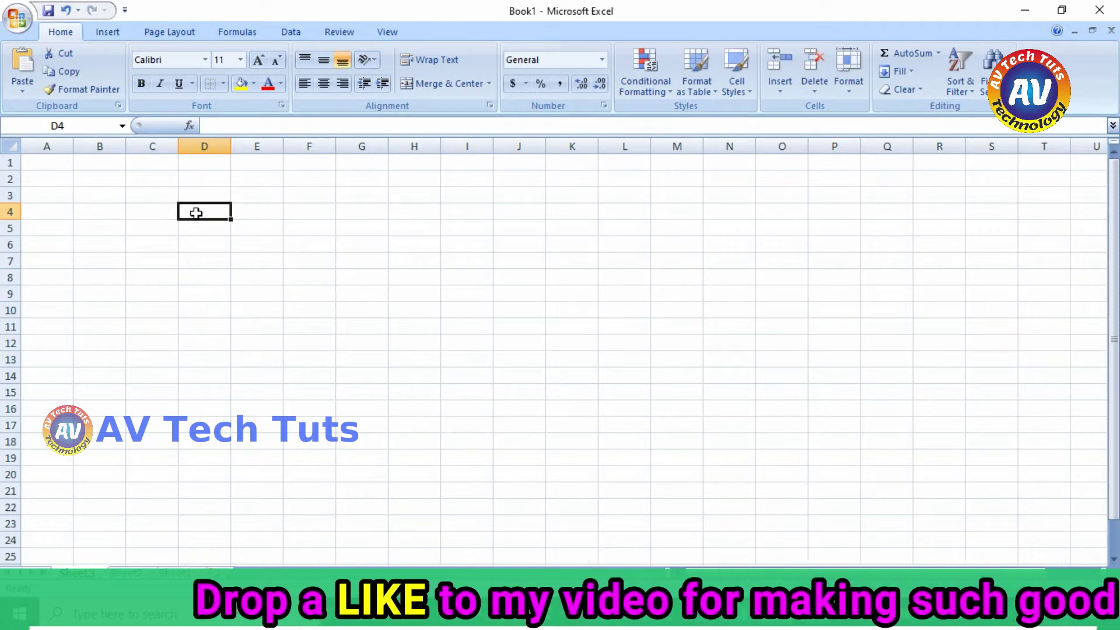
right_click(196, 213)
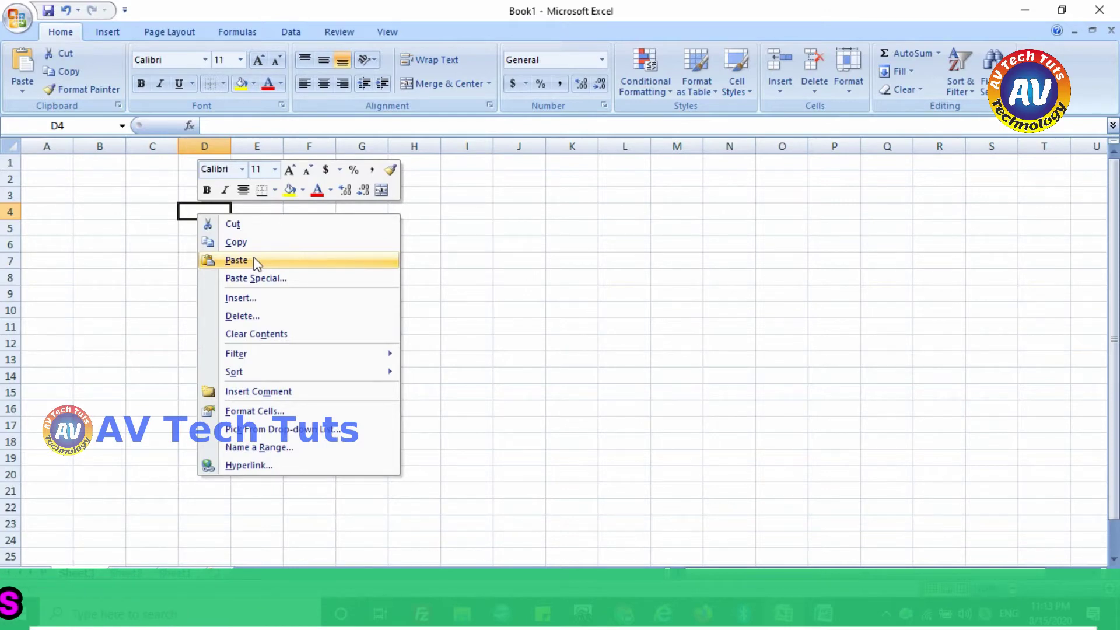
left_click(255, 262)
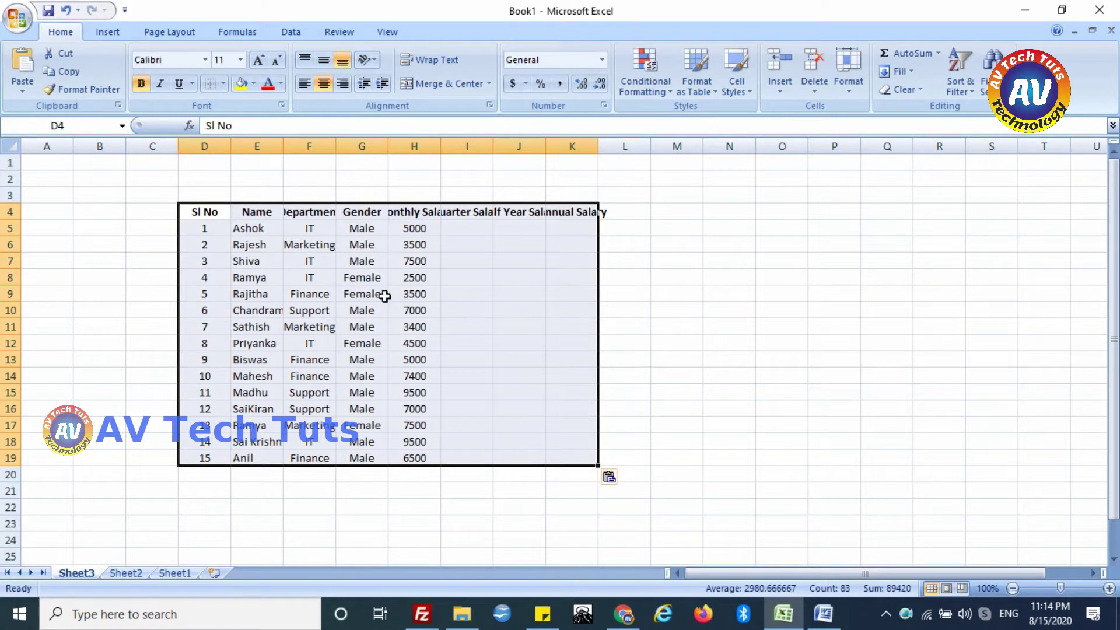
AutoFit all worksheet columns so every header in D4:K19 is fully visible.
double_click(336, 146)
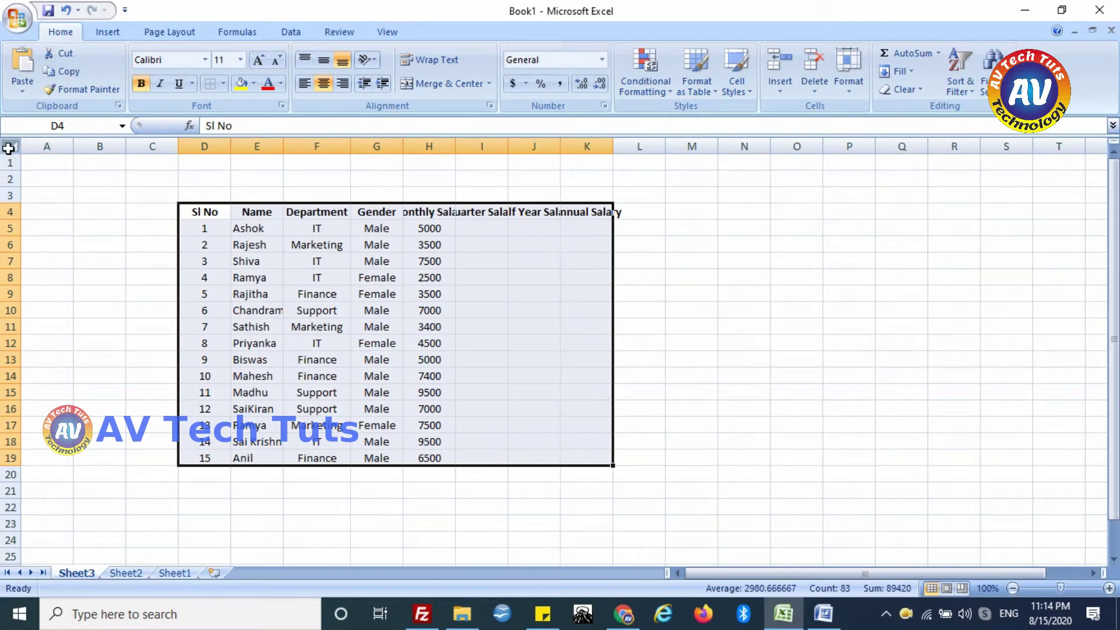
left_click(9, 148)
double_click(280, 139)
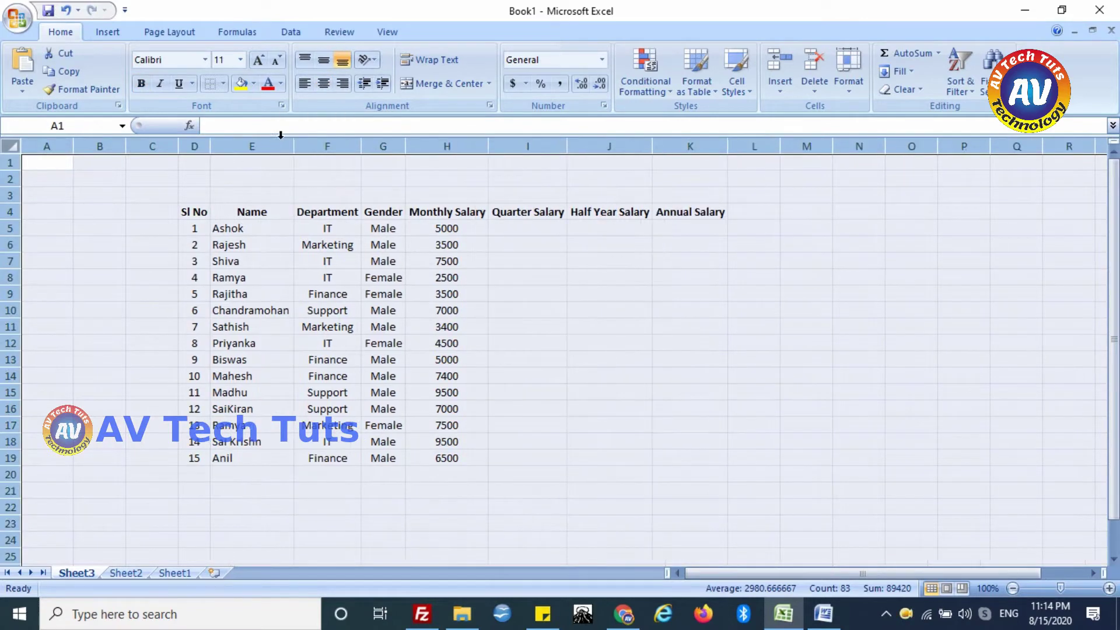
left_click_drag(406, 144, 407, 145)
left_click(504, 326)
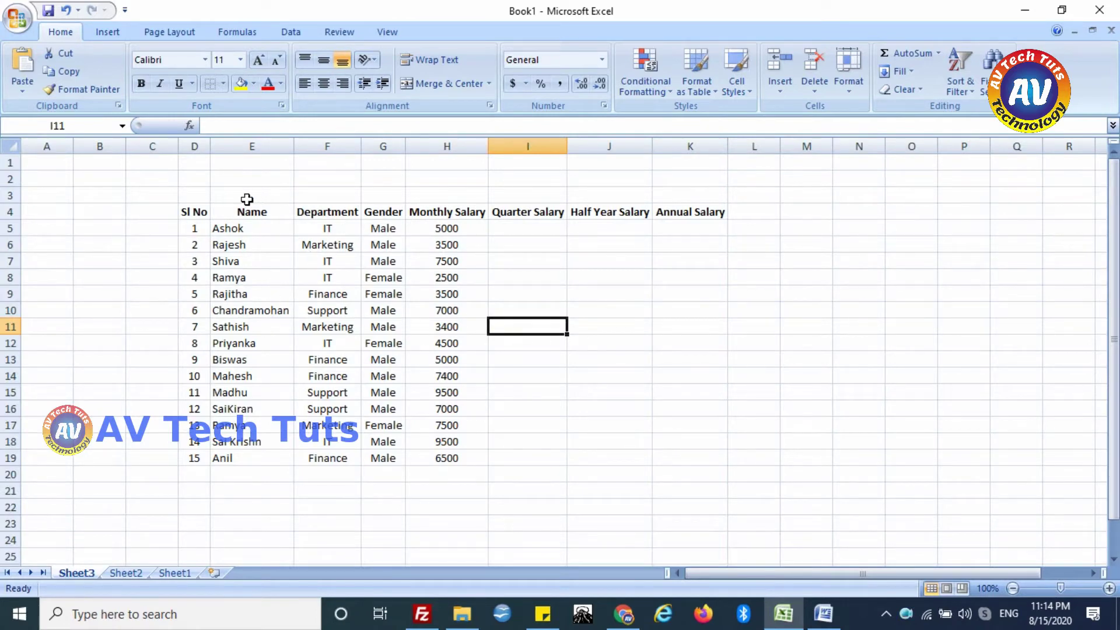
Merge and center D3:K3 and enter the title 'ABC COMPANY'.
left_click_drag(195, 196, 692, 196)
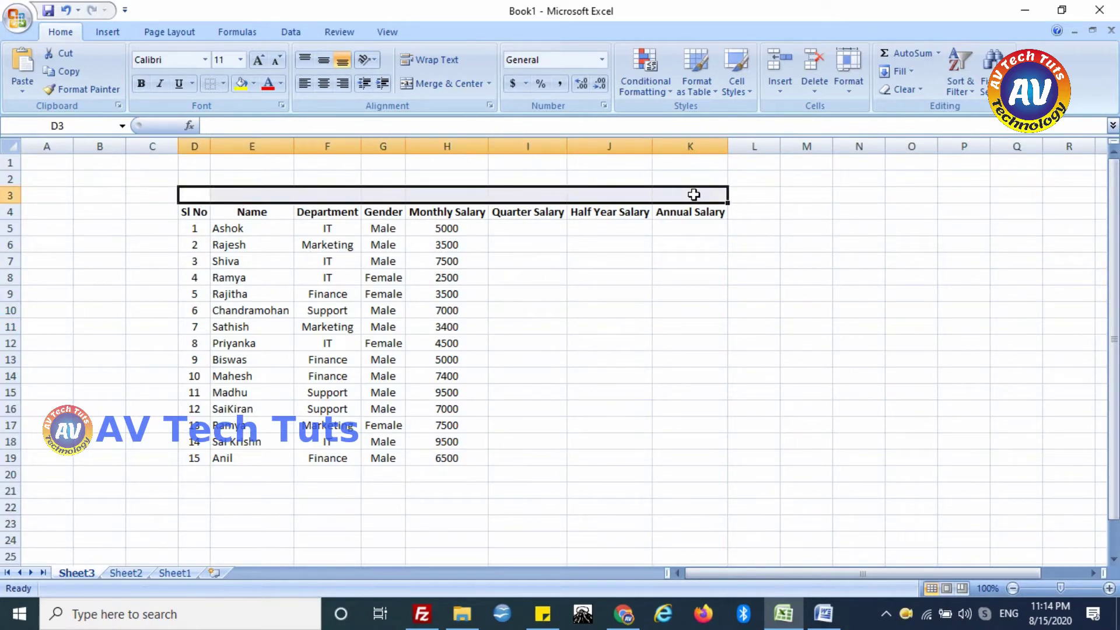
left_click(457, 83)
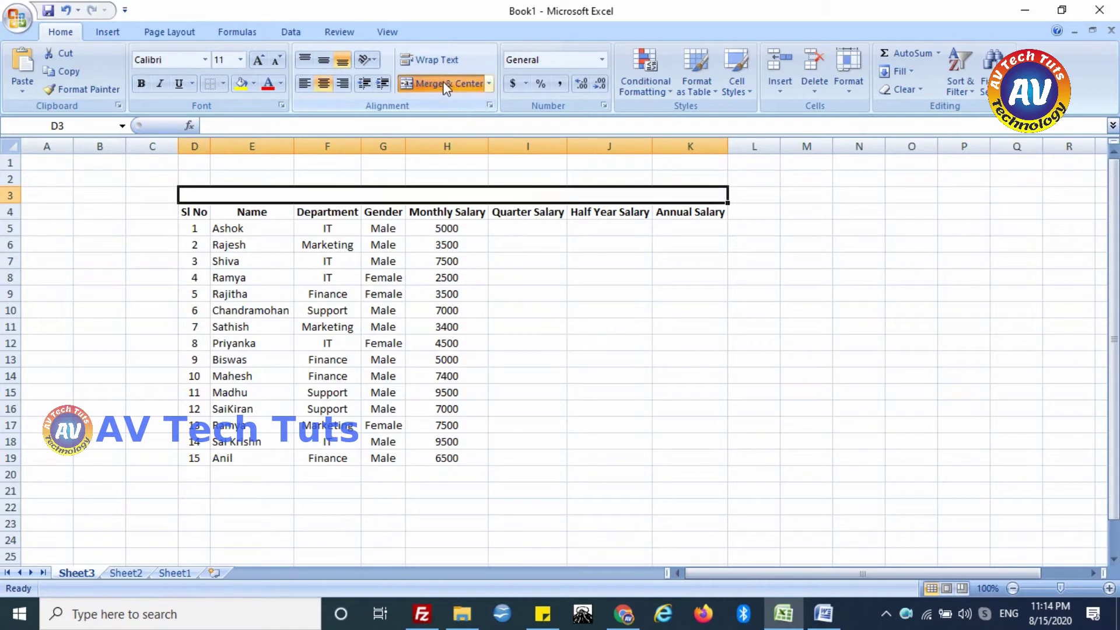
type("a")
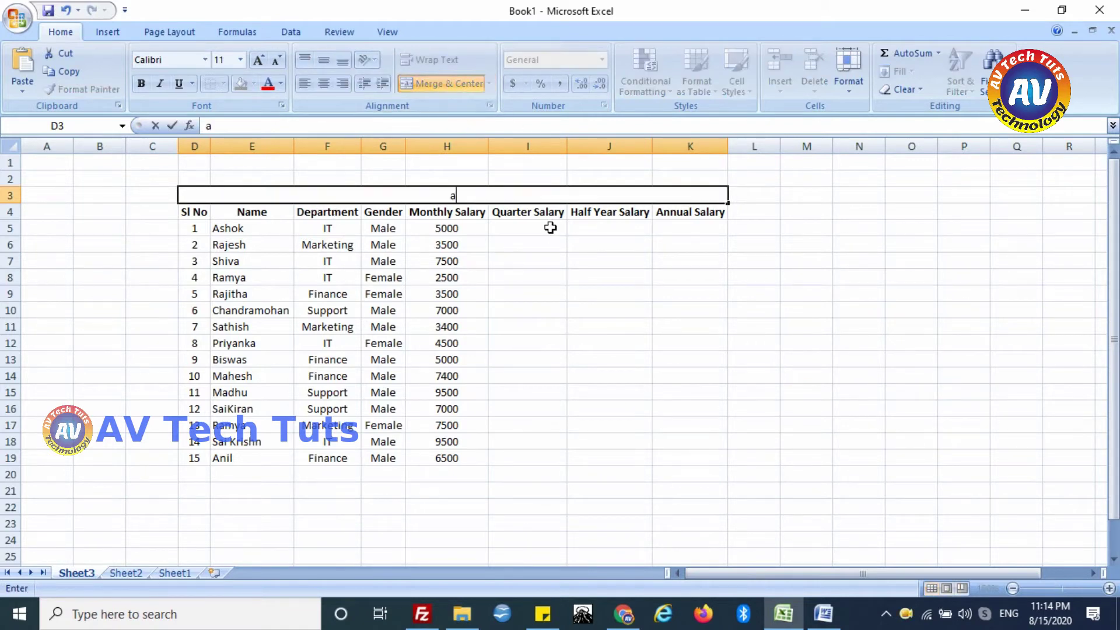
key("BackSpace")
key("BackSpace")
key("BackSpace")
type("BC COMP")
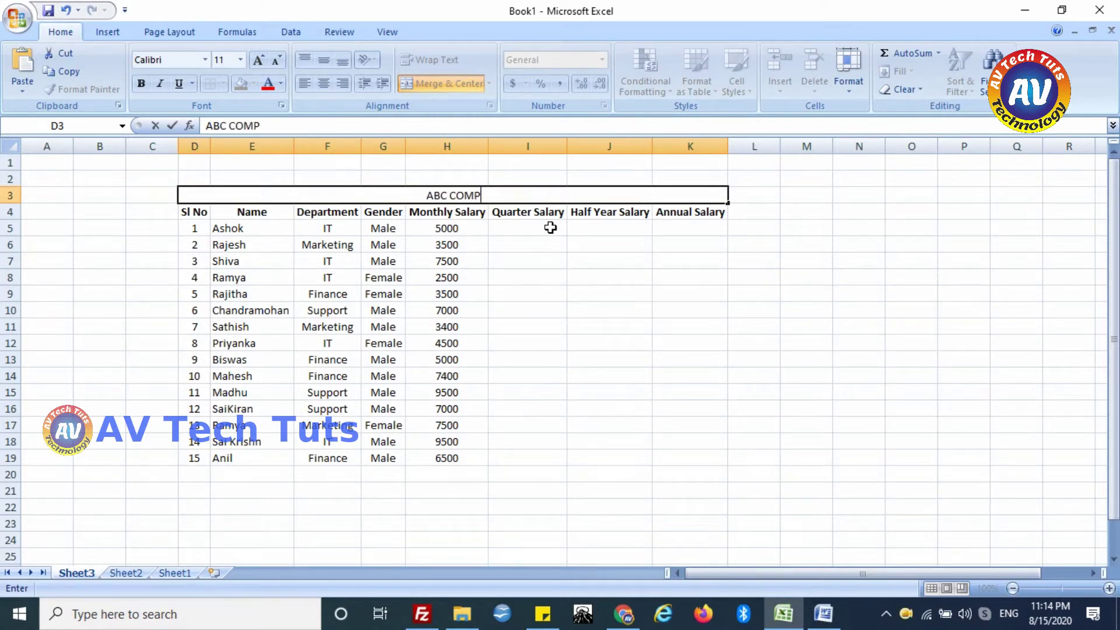
type("ANY")
key("Return")
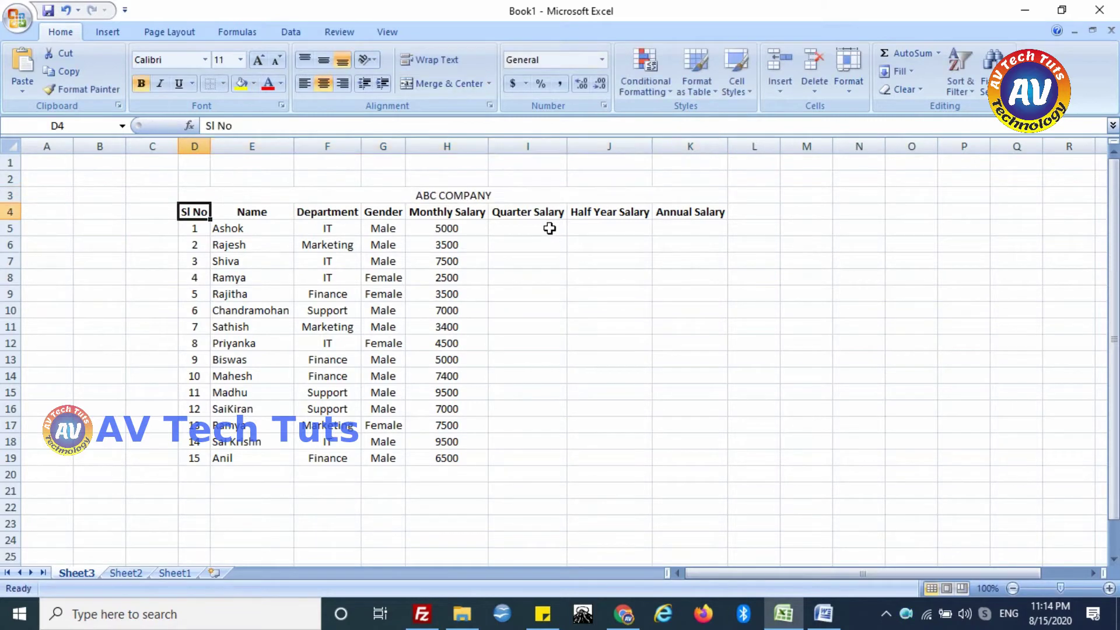
left_click(505, 325)
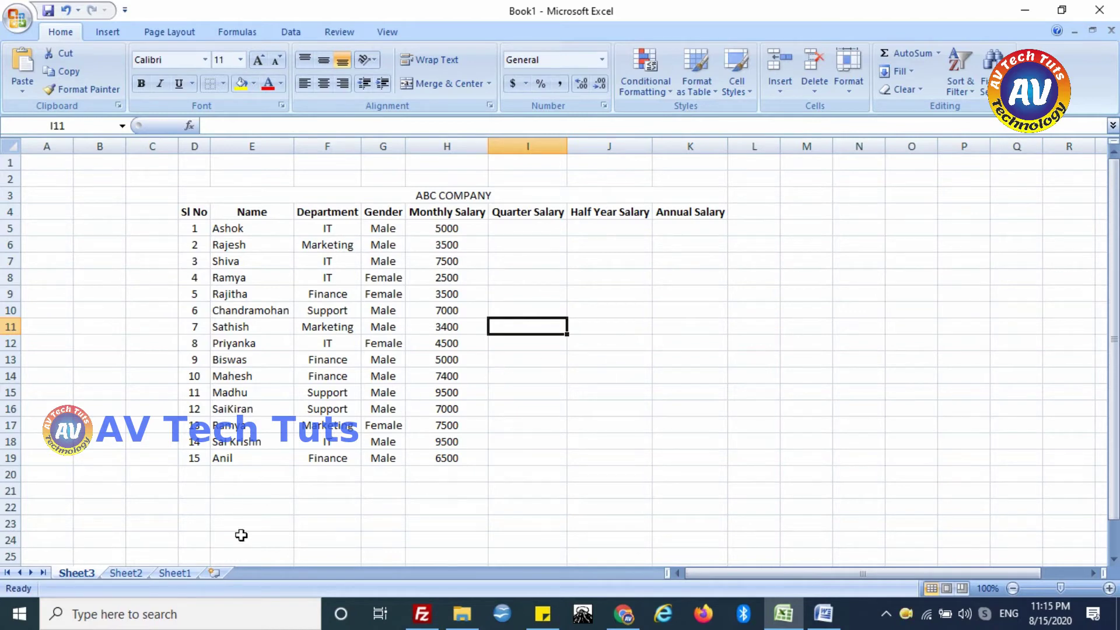
Go to Sheet2, which lists the +, -, *, / operators with their names.
left_click(140, 573)
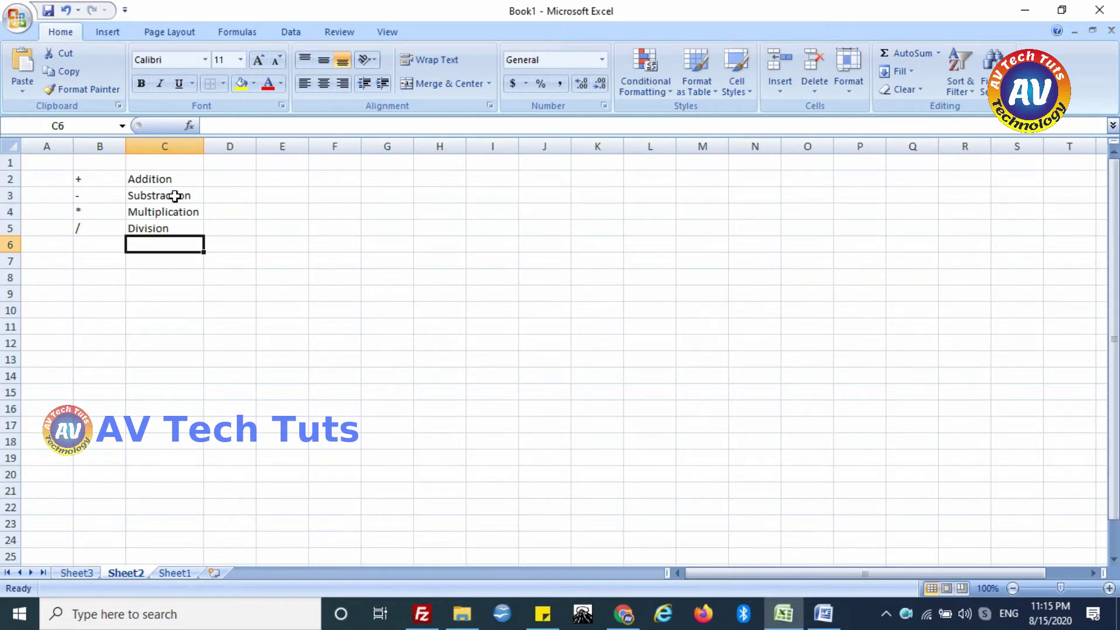
left_click(394, 280)
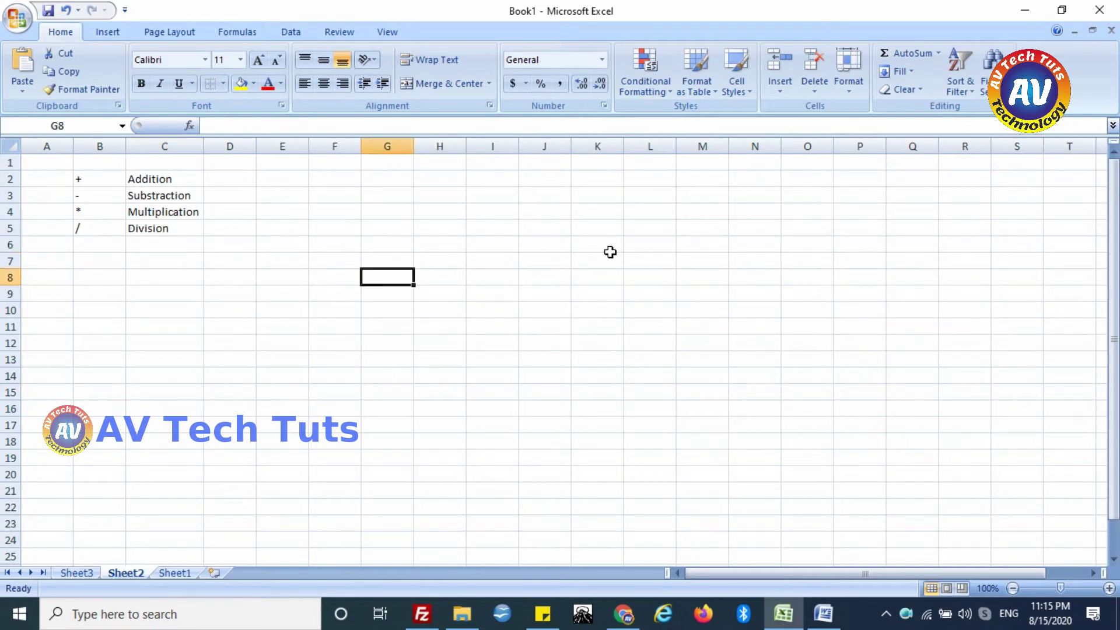
type("20")
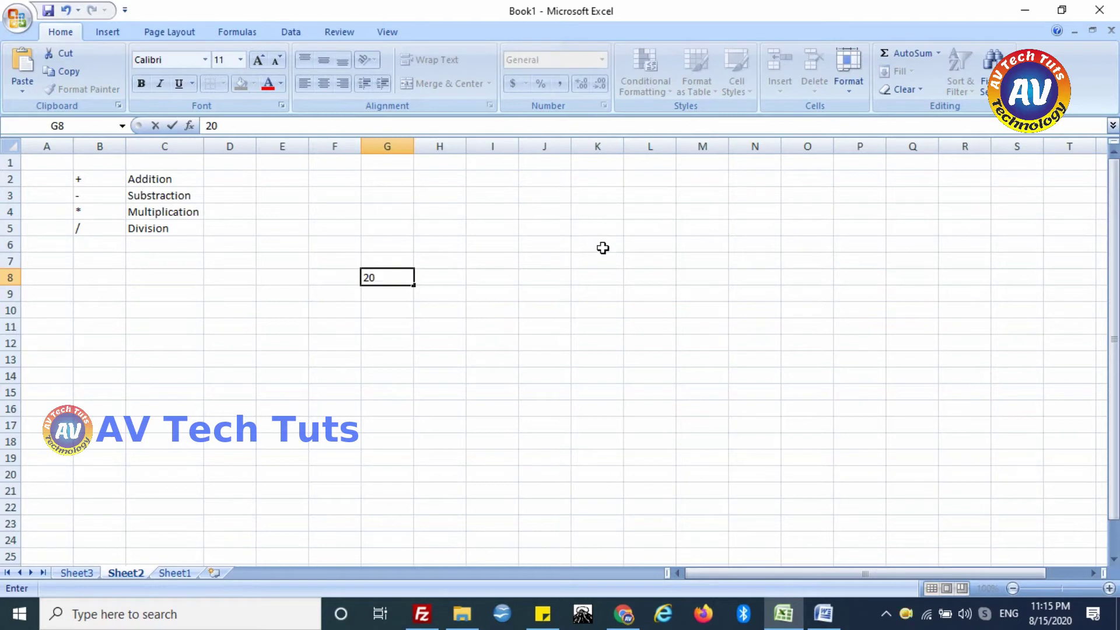
left_click(447, 273)
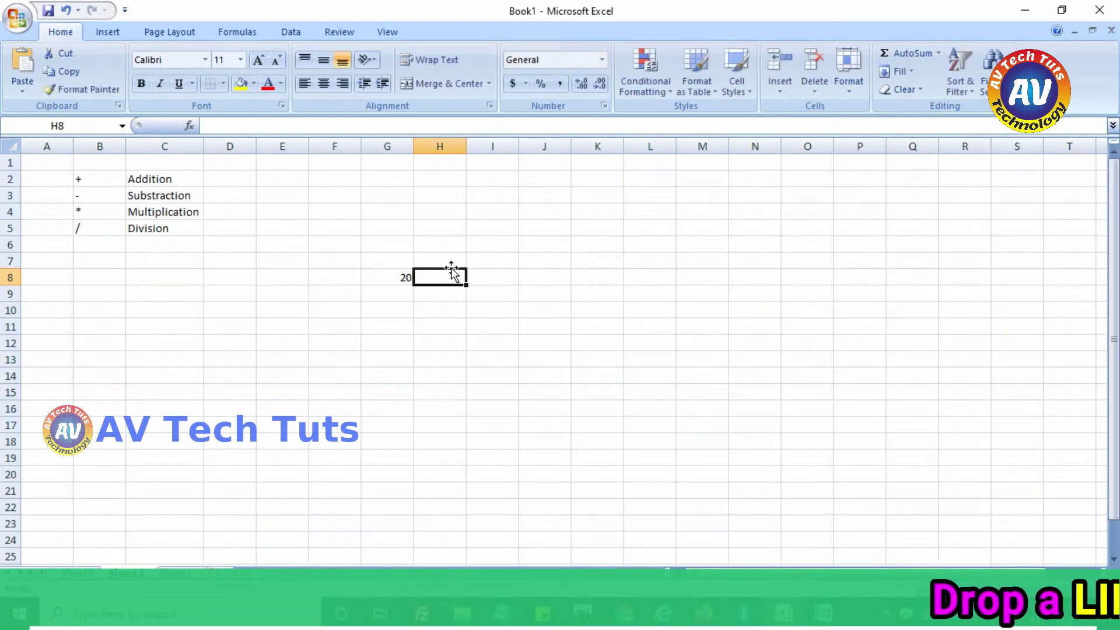
type("10")
left_click(496, 407)
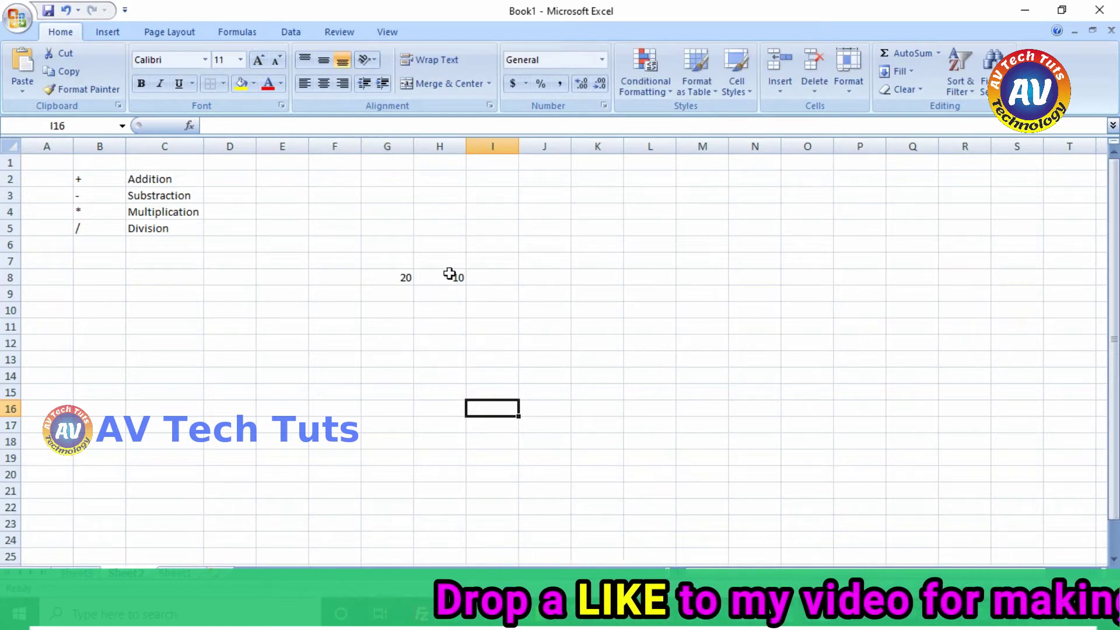
left_click_drag(388, 146, 443, 145)
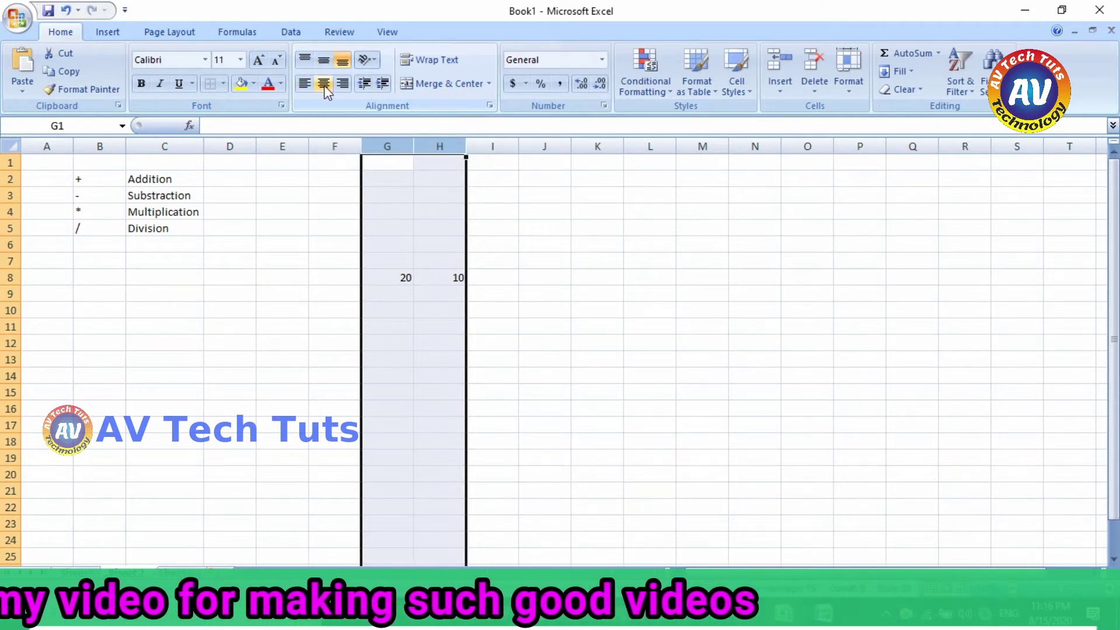
left_click(323, 84)
left_click(418, 360)
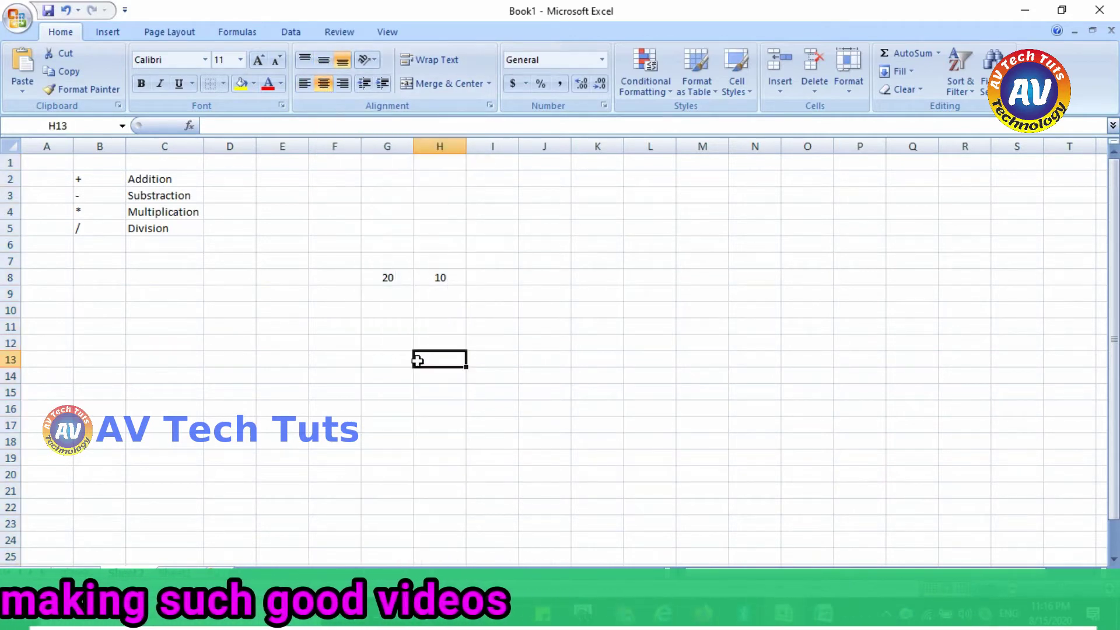
left_click(489, 278)
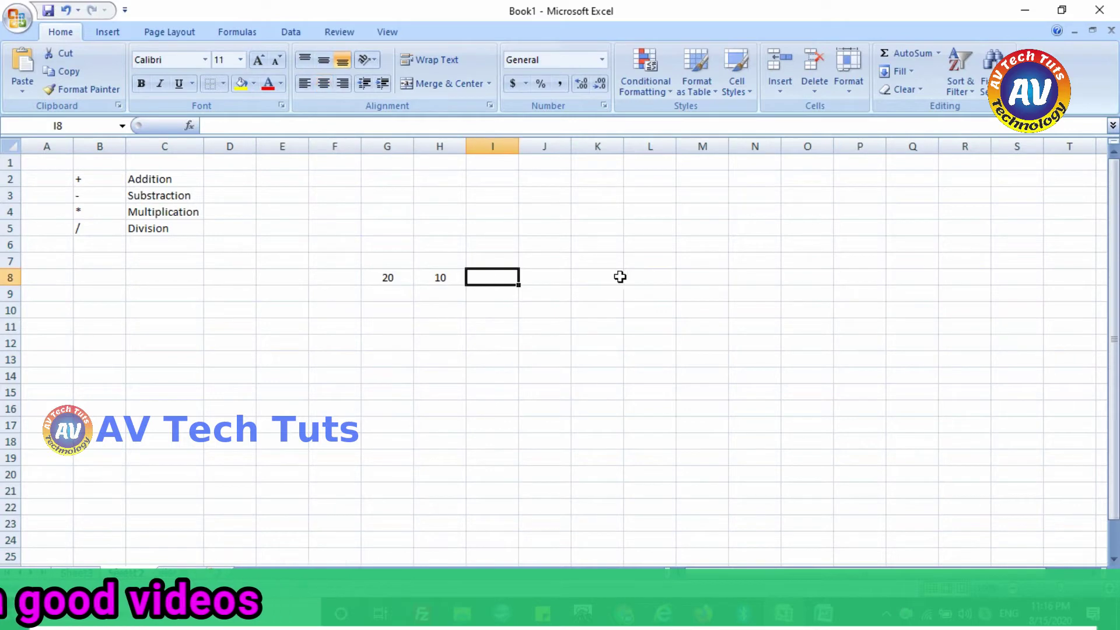
left_click_drag(82, 179, 162, 179)
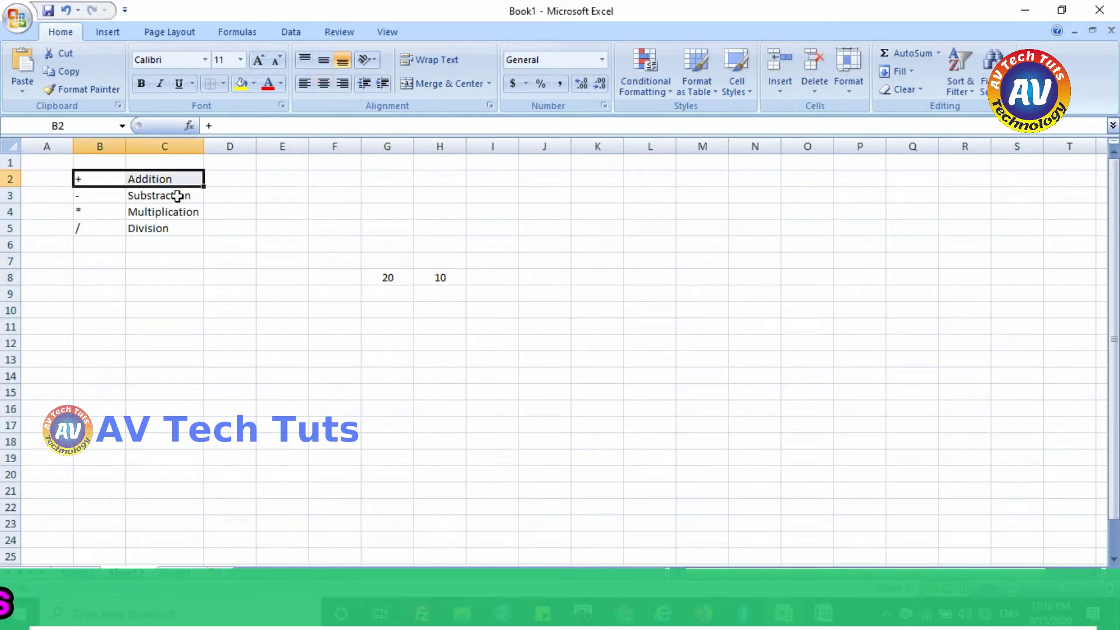
left_click(489, 278)
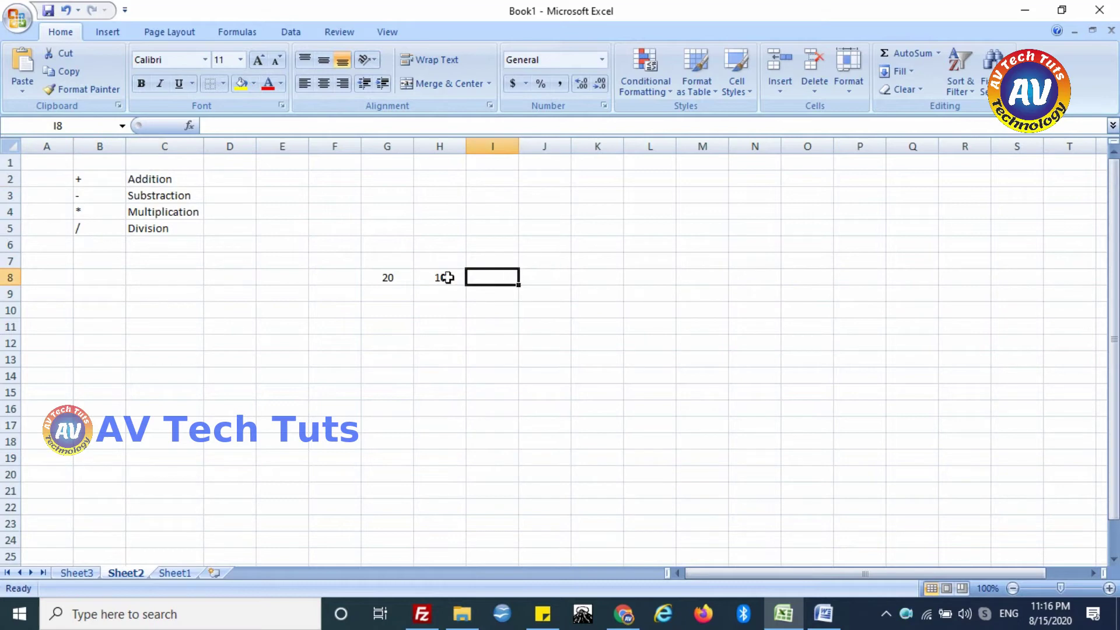
left_click_drag(383, 278, 423, 276)
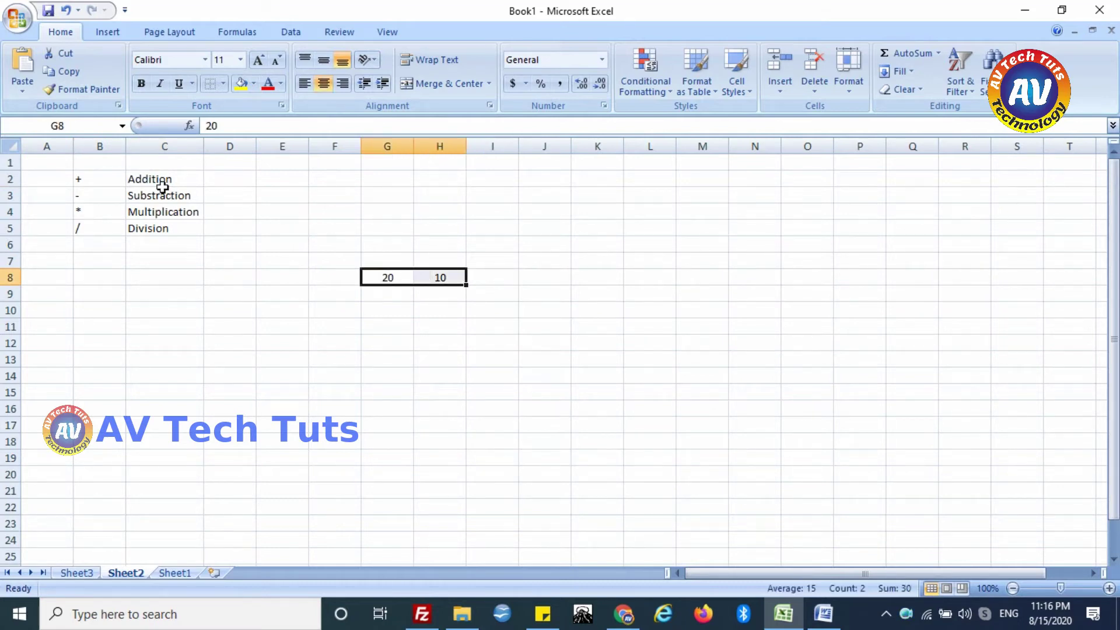
left_click(487, 278)
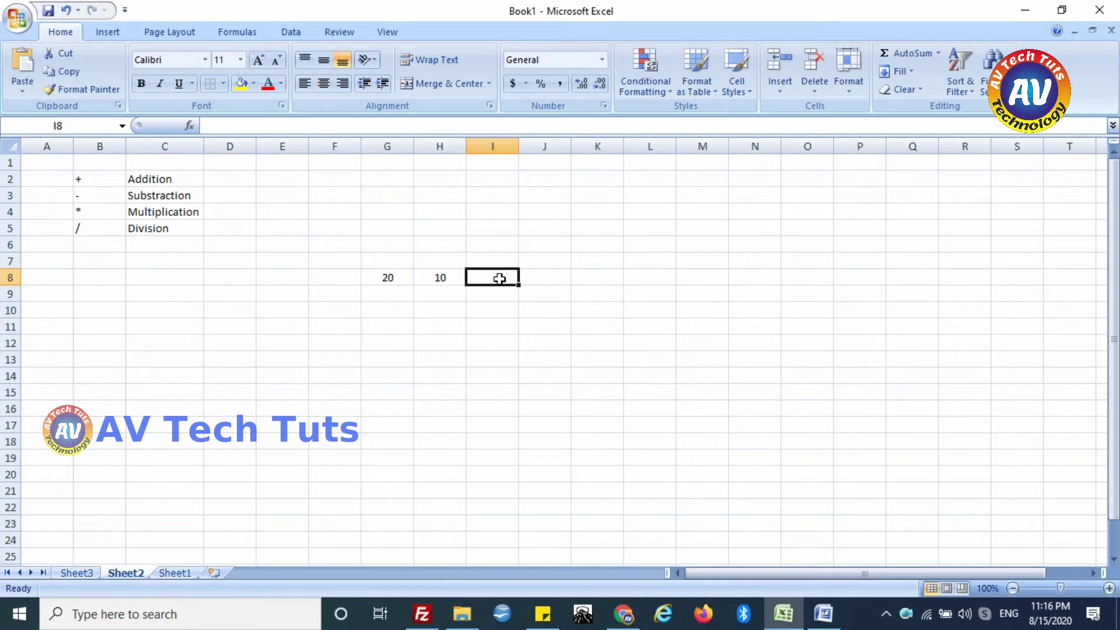
Enter the formula =G8+H8 in I8 so it returns 30, then check it.
type("=")
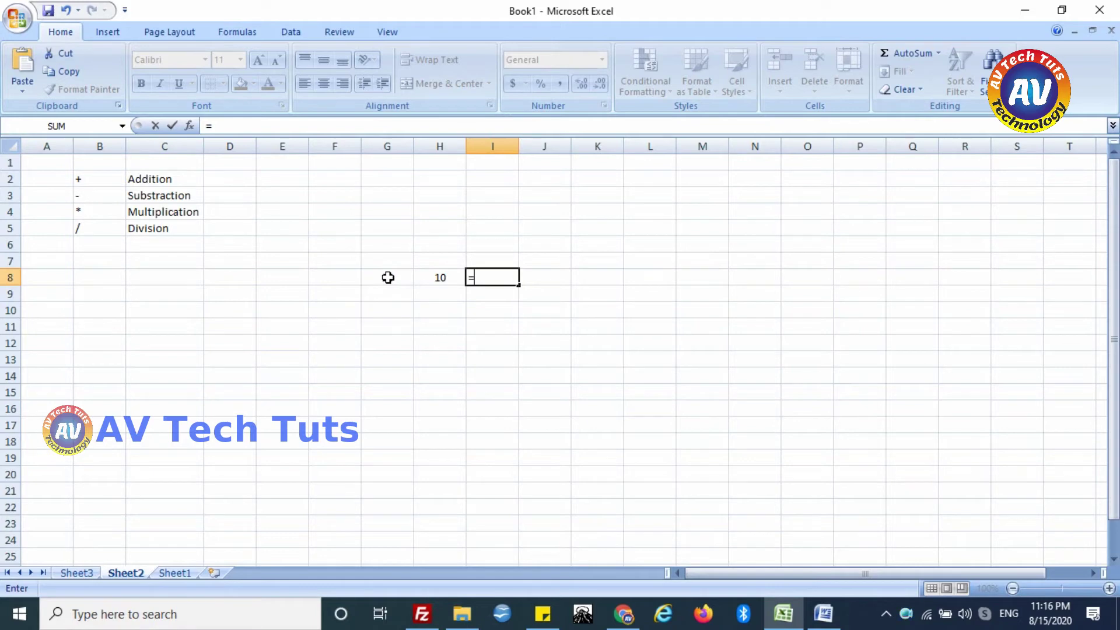
left_click(388, 277)
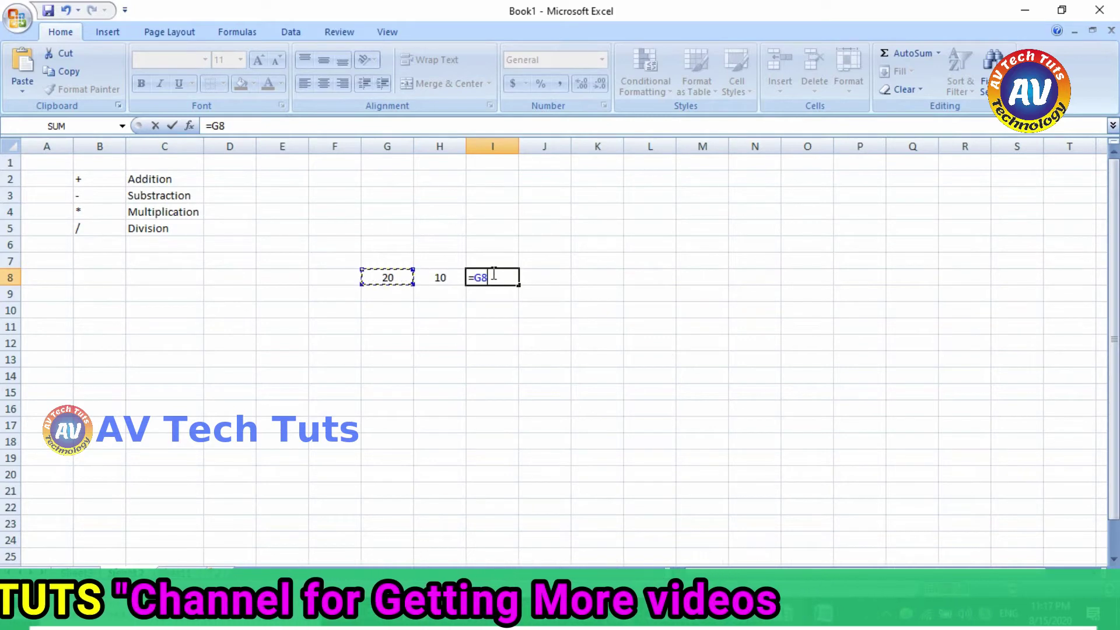
type("+")
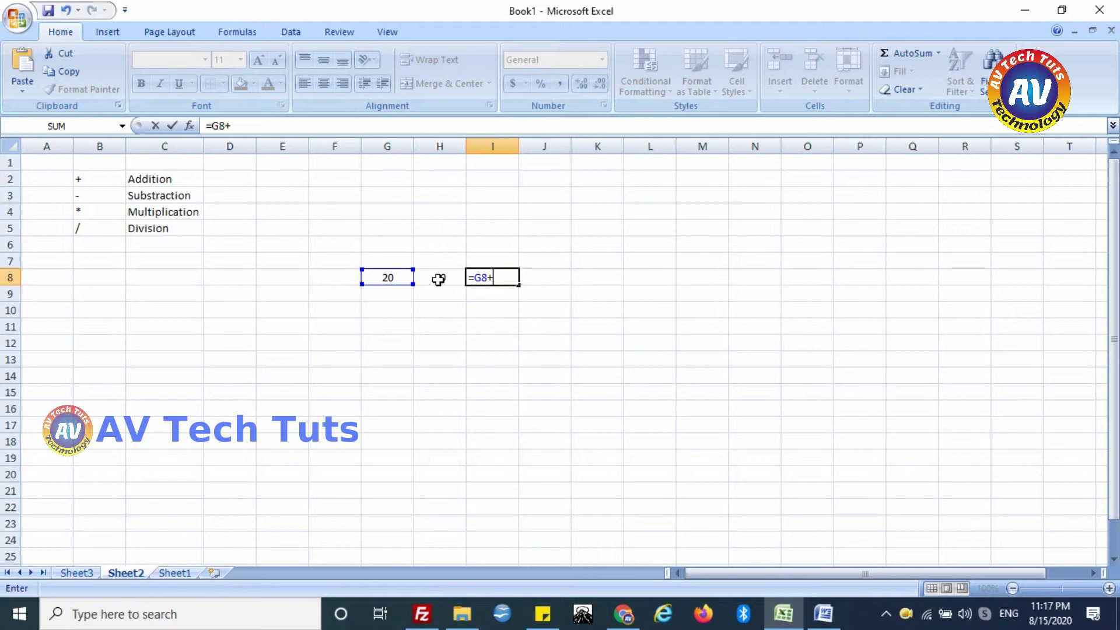
left_click(439, 280)
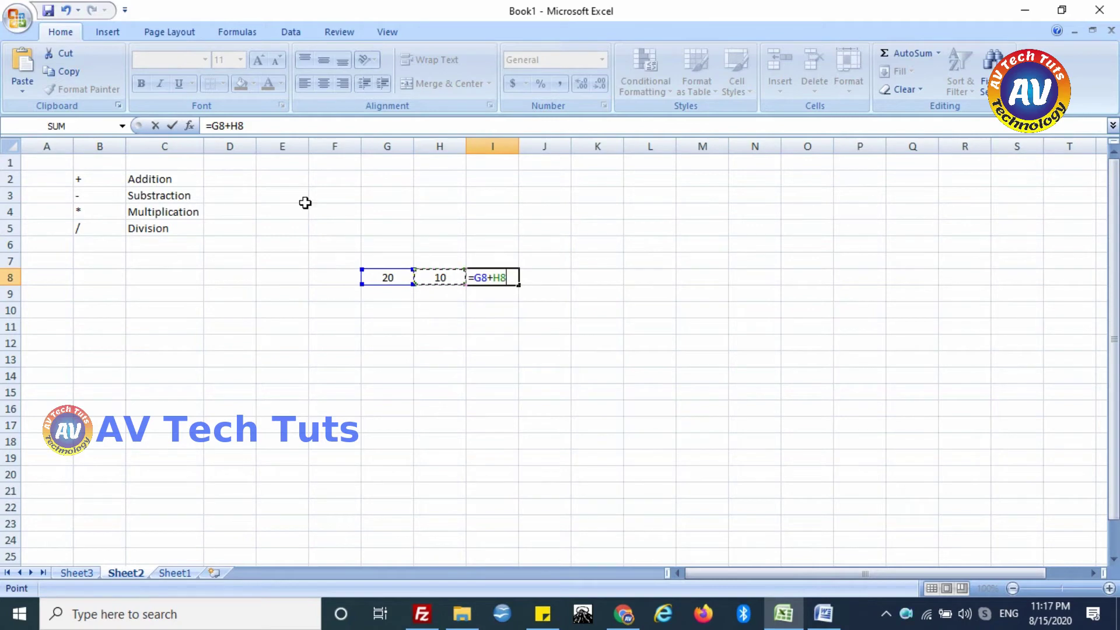
key("Return")
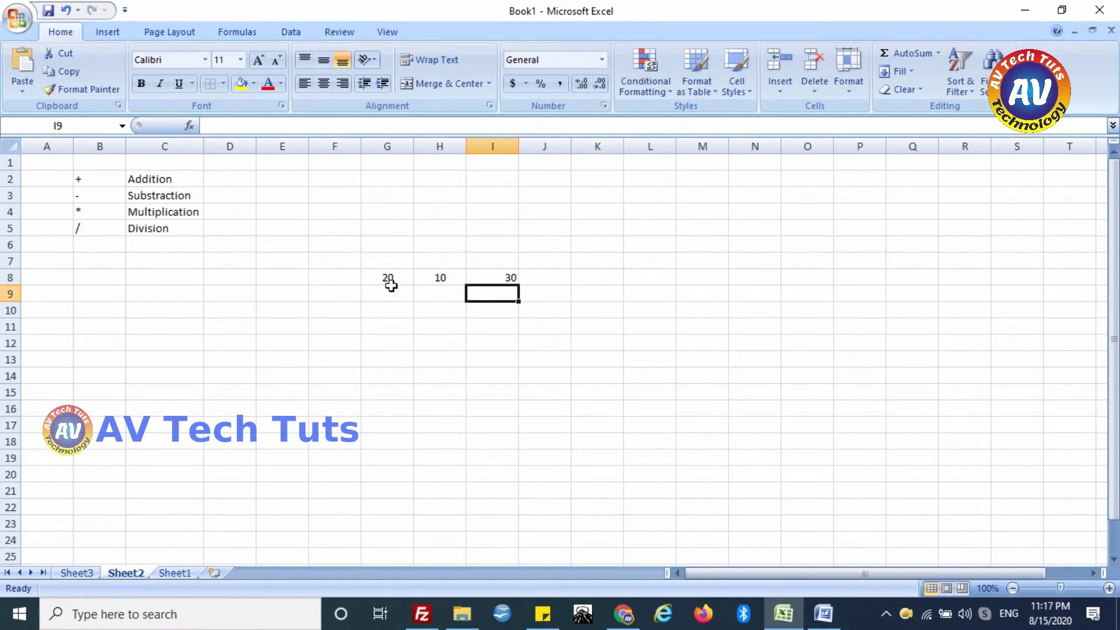
left_click(434, 311)
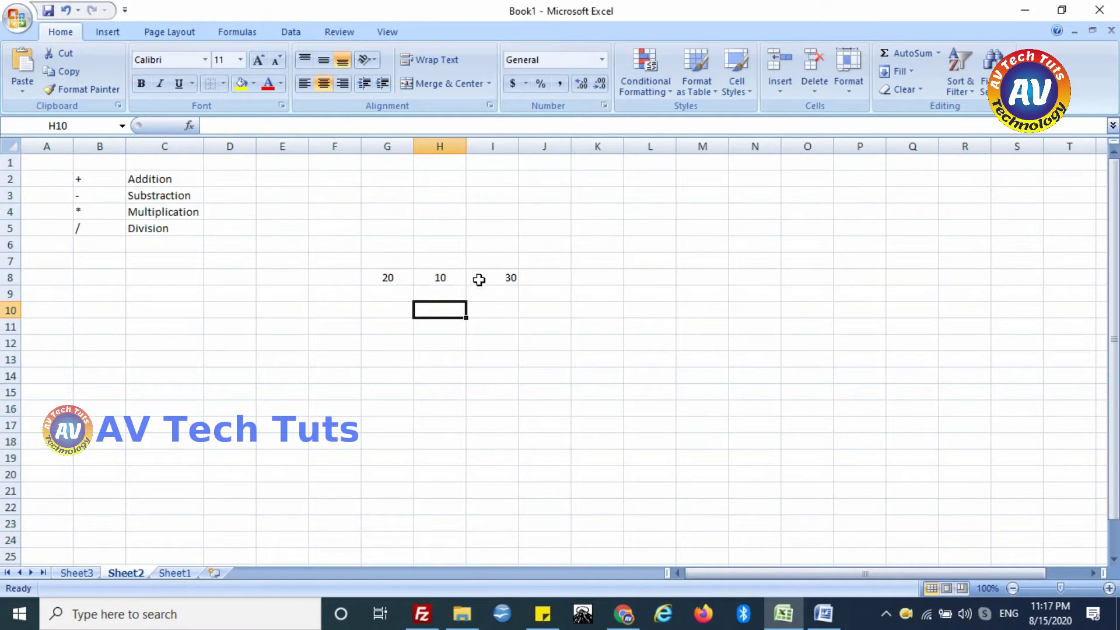
left_click(501, 279)
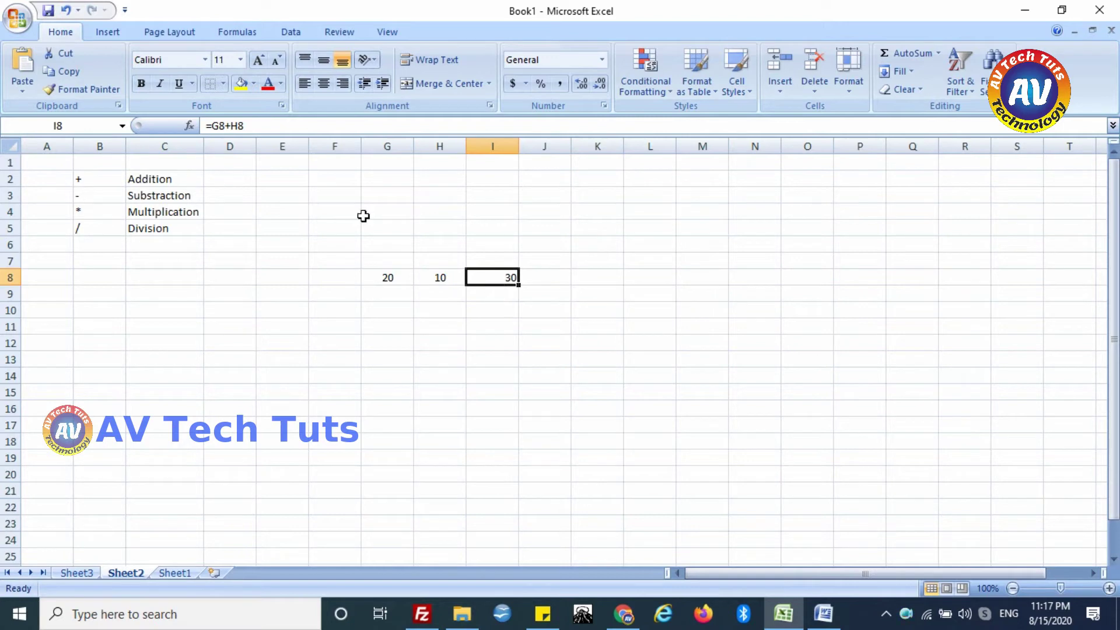
Enter 20 in G9 and 10 in H9.
left_click(393, 294)
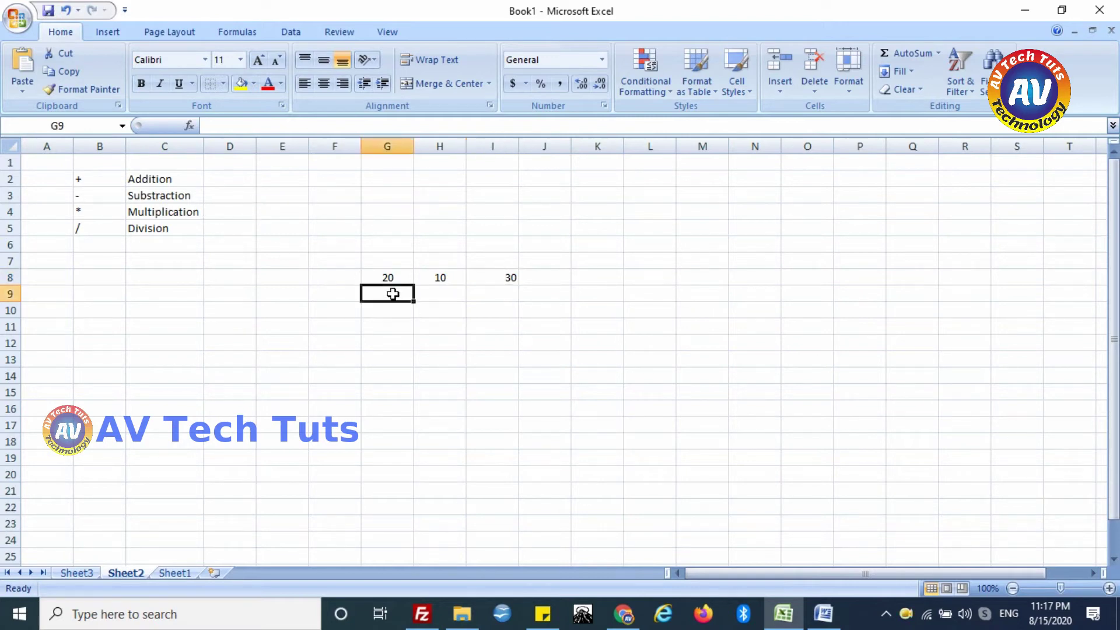
type("20")
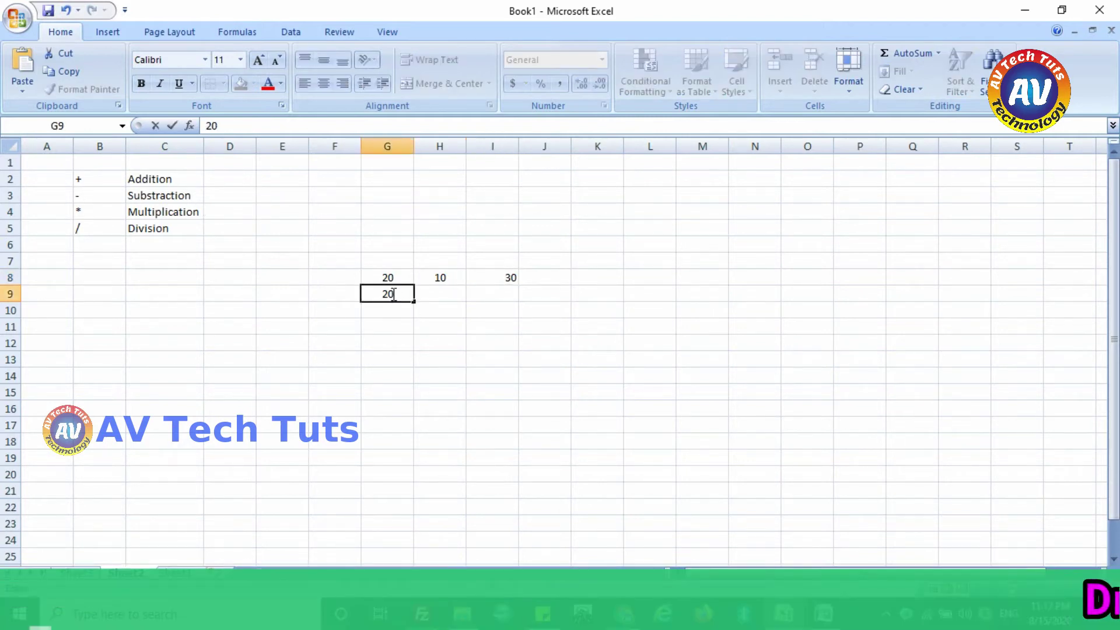
key("Tab")
type("1")
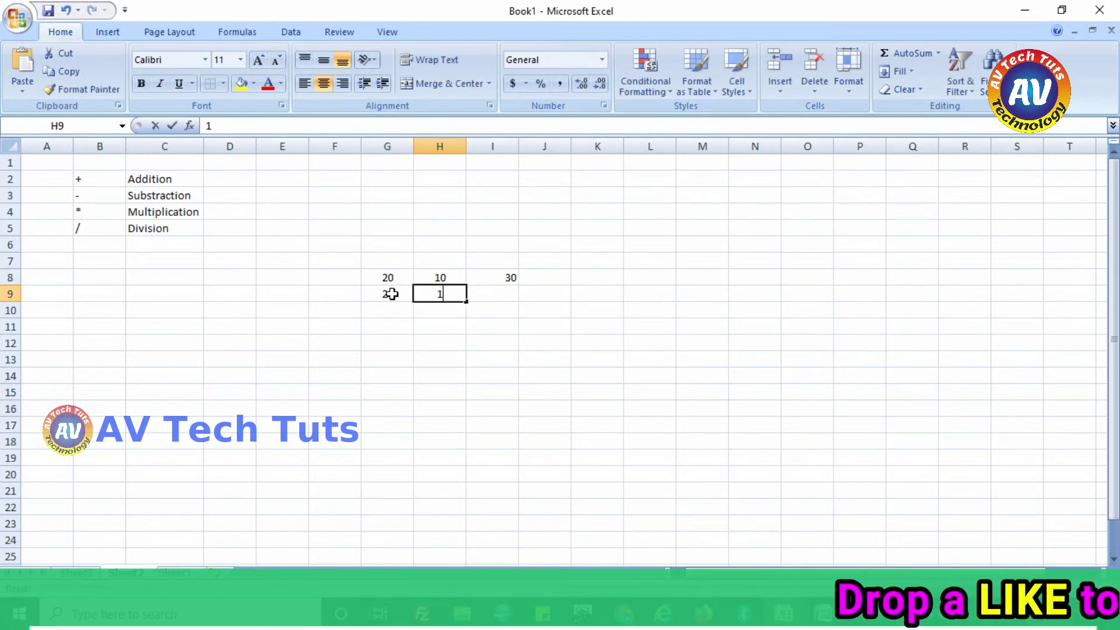
type("0")
key("Tab")
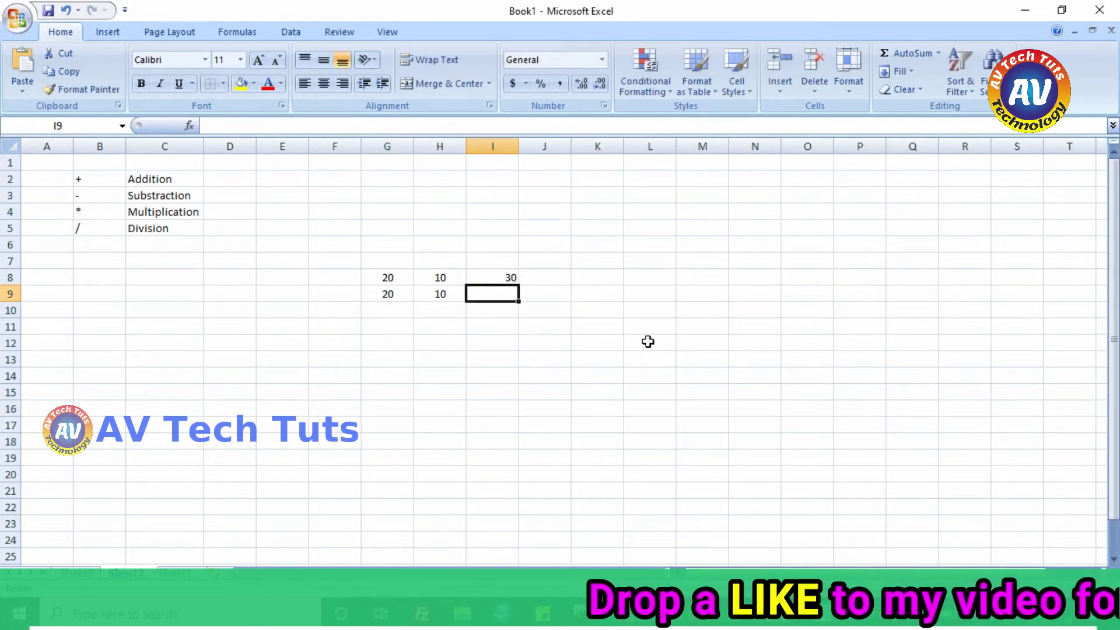
Enter the formula =G9-H9 in I9 so it shows 10.
type("=")
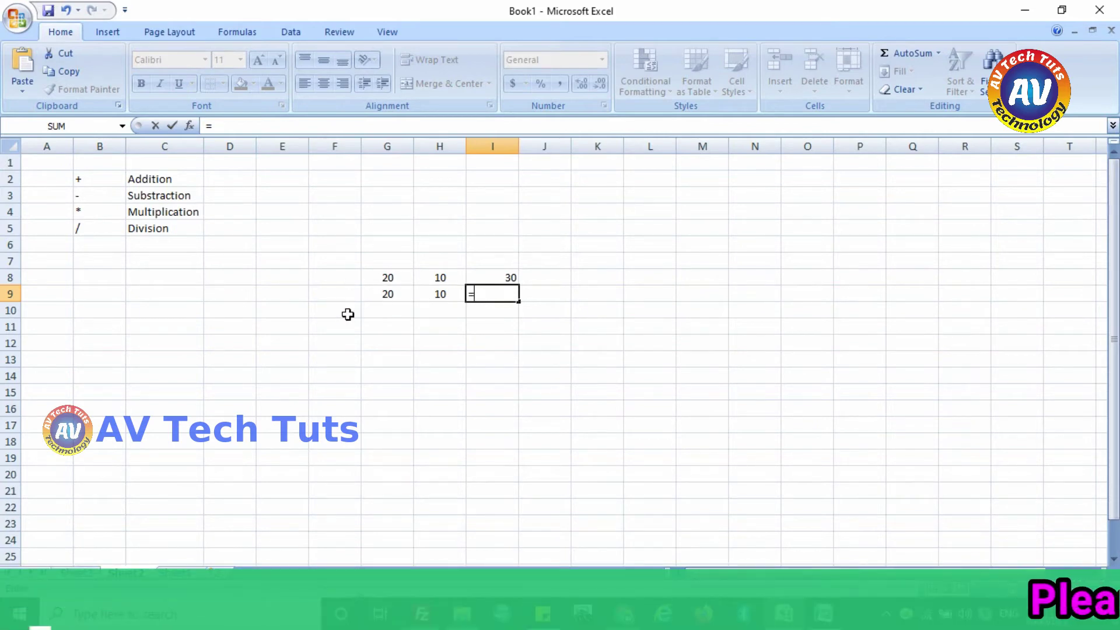
left_click(388, 295)
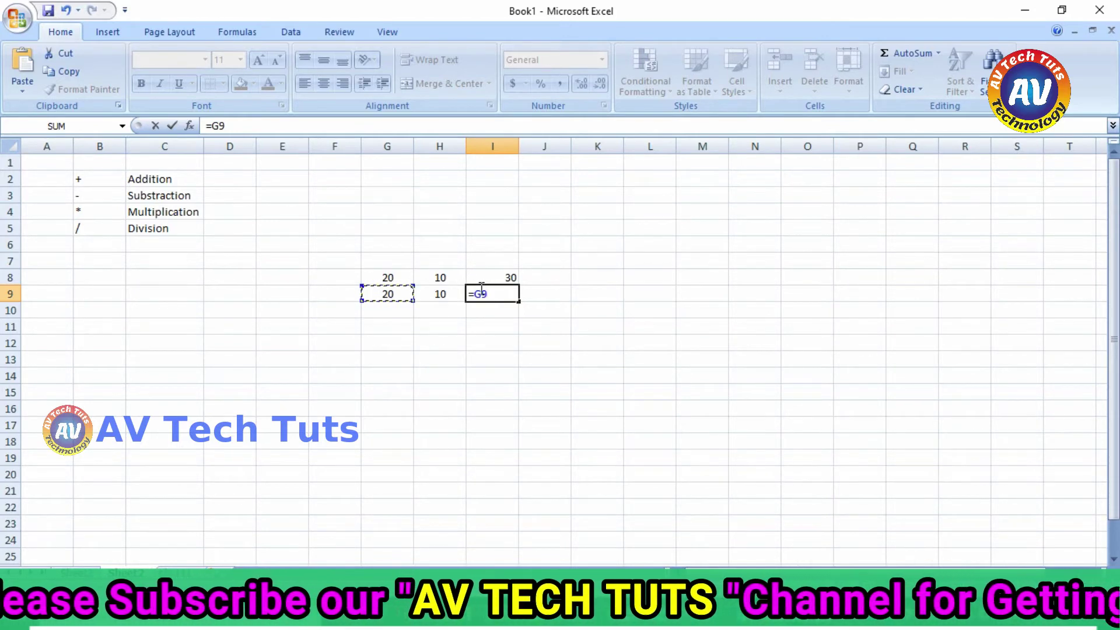
type("-")
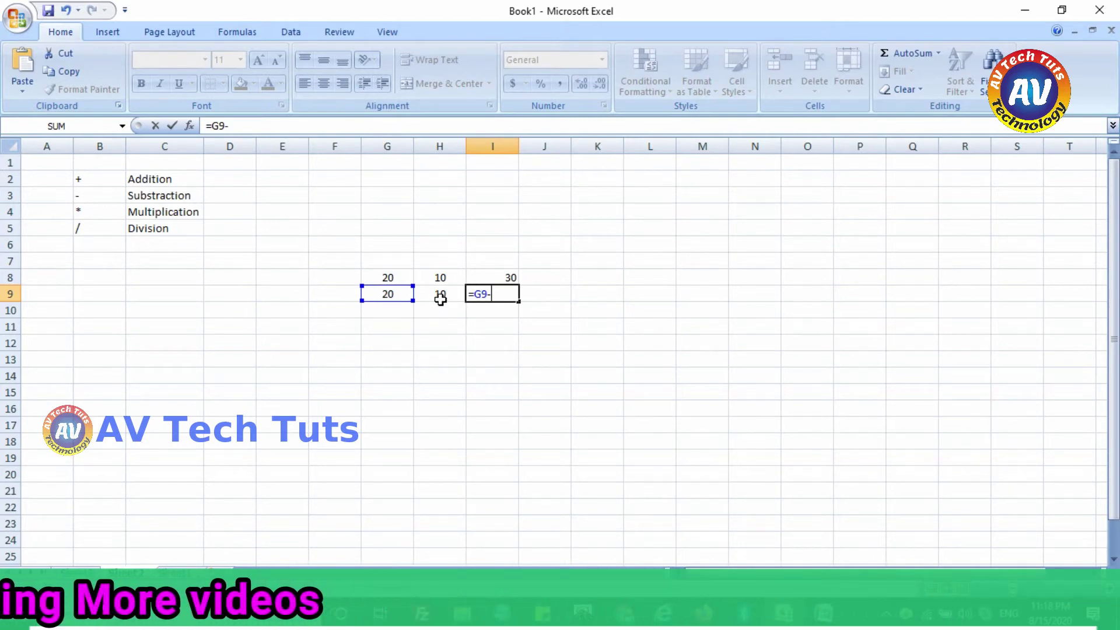
left_click(440, 299)
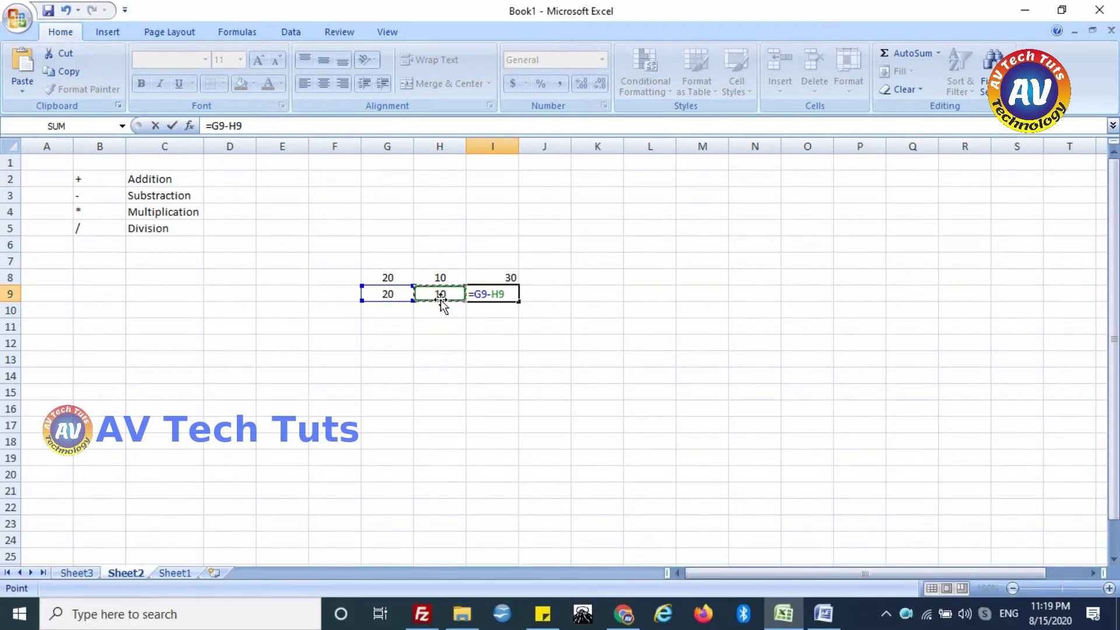
key("Return")
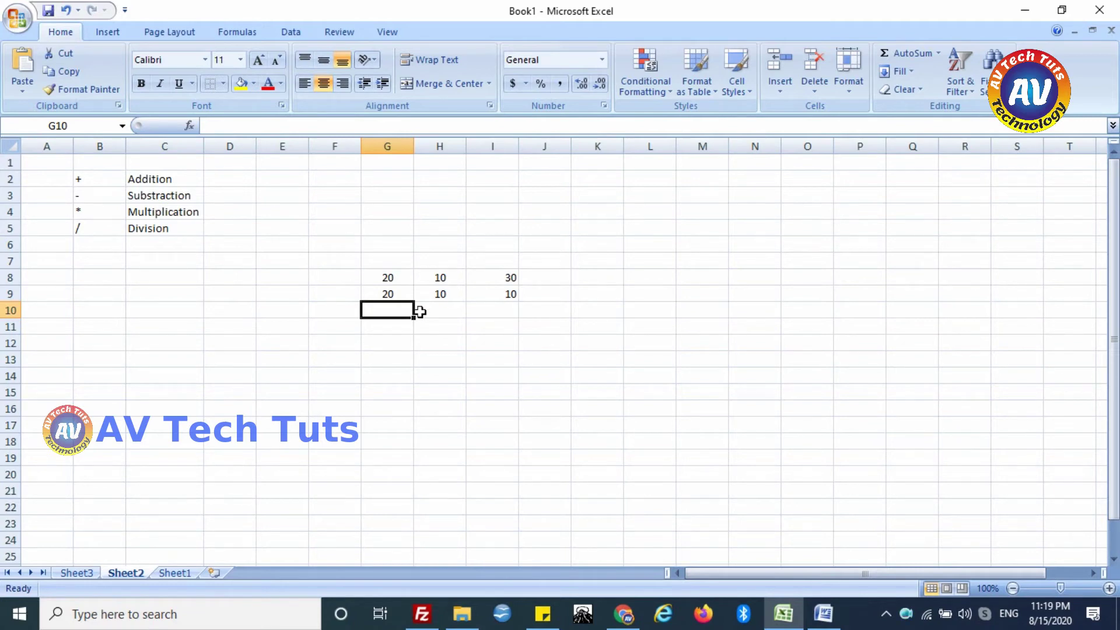
Label rows F8:F11 with the operator symbols +, -, * and /.
left_click(338, 276)
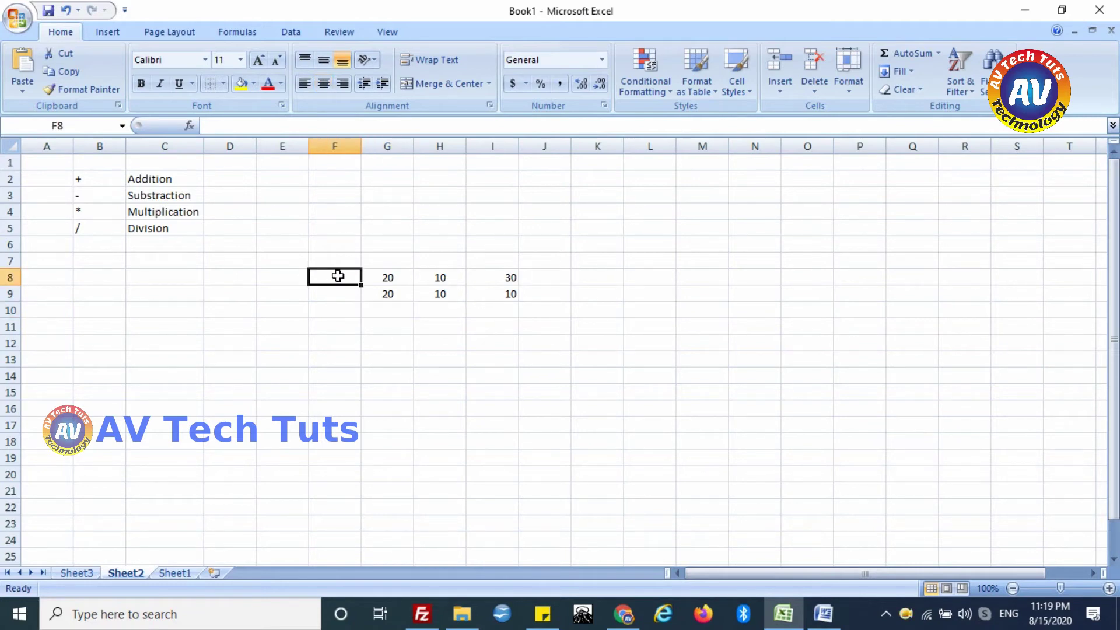
type("+")
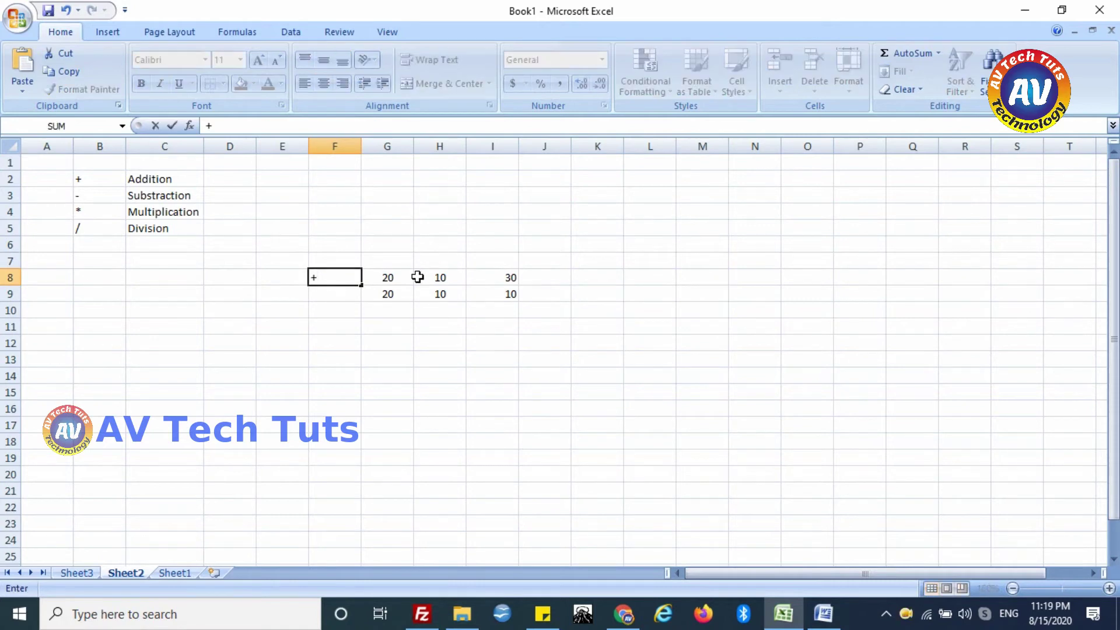
key("Return")
type("-")
key("Return")
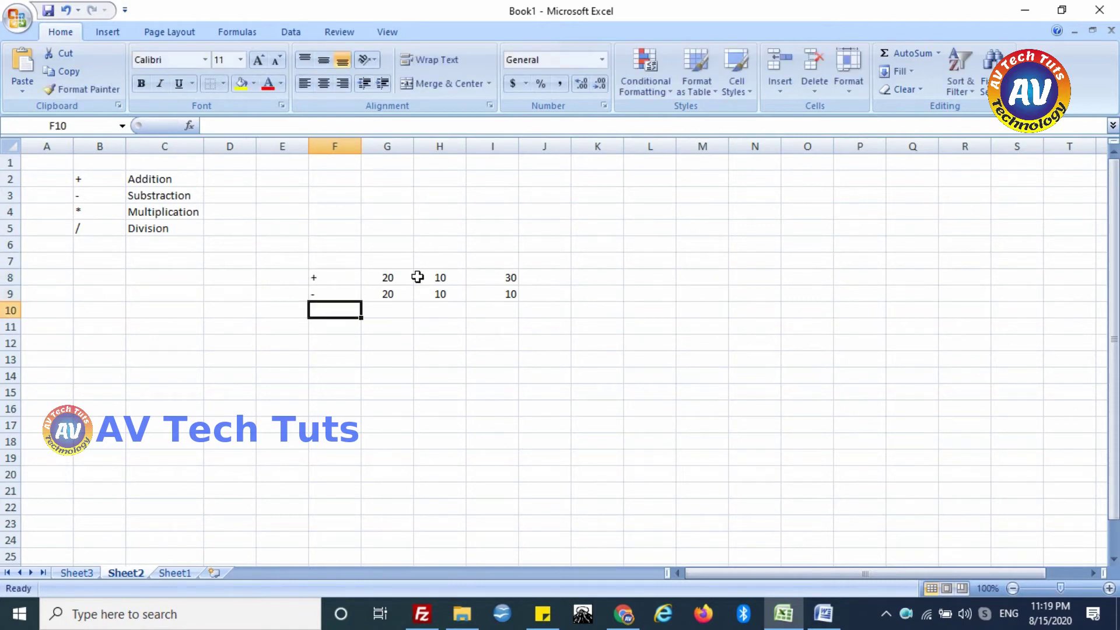
type("*")
key("Return")
type("/")
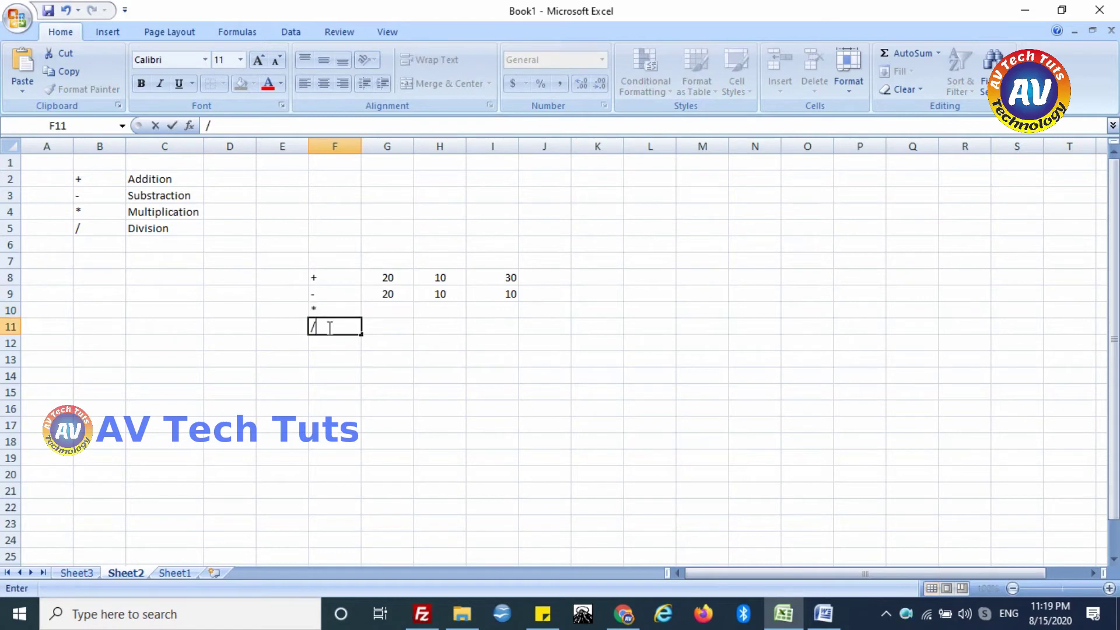
key("Return")
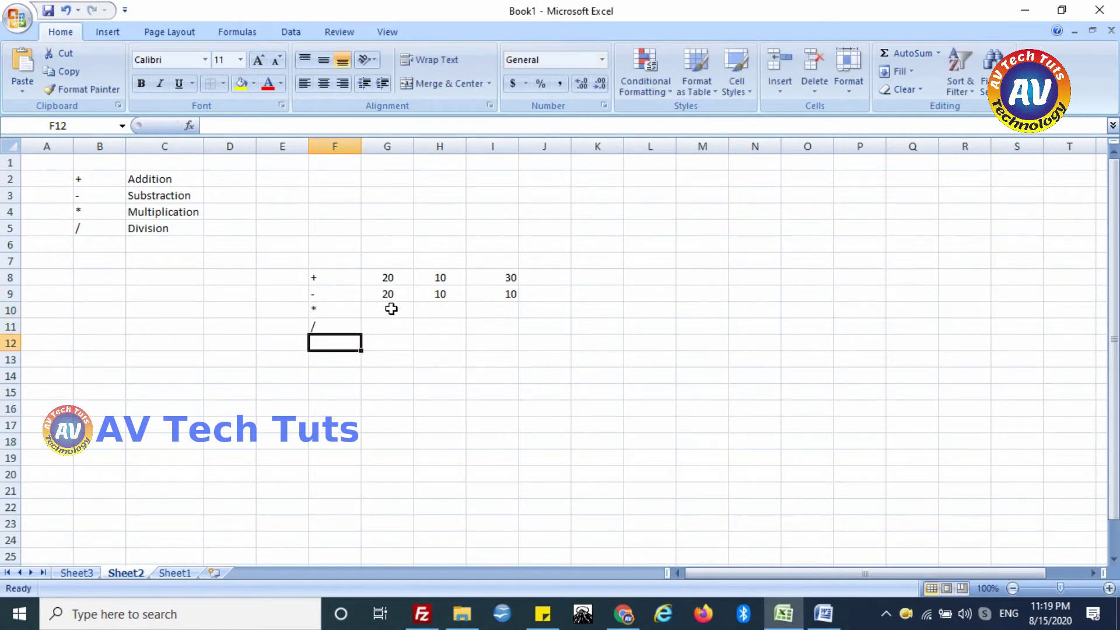
Enter 20 in G10 and 10 in H10.
left_click(391, 309)
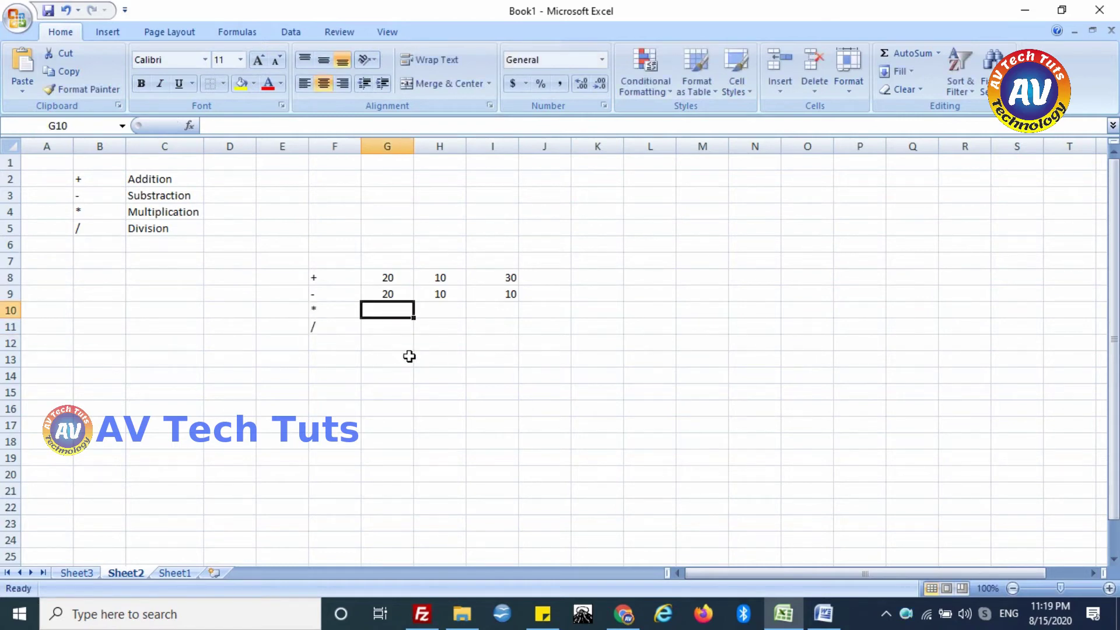
type("20")
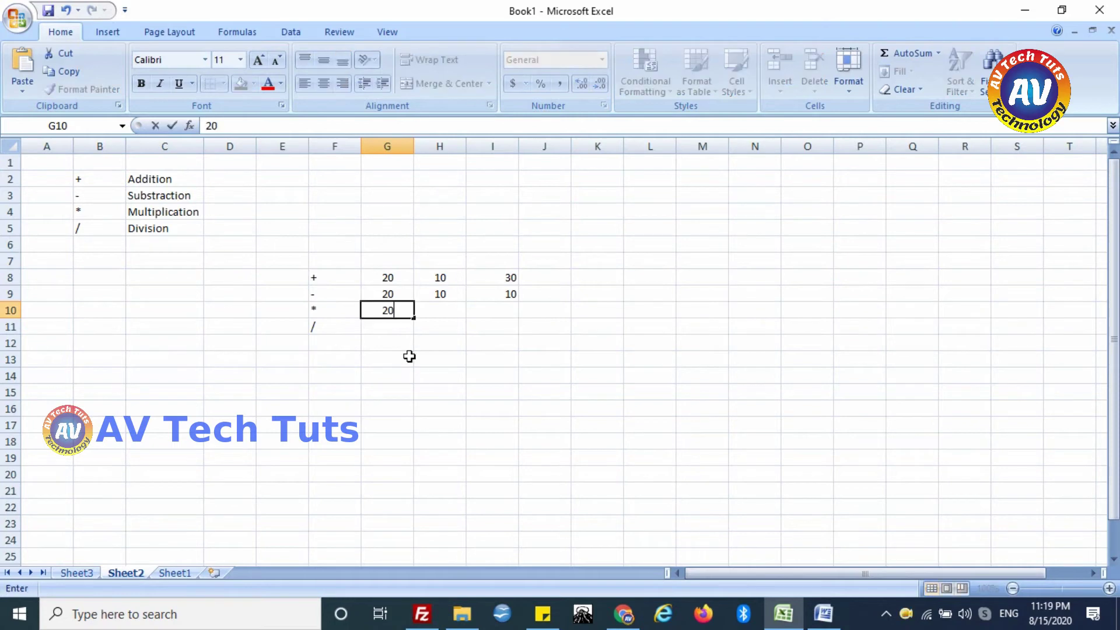
left_click(439, 310)
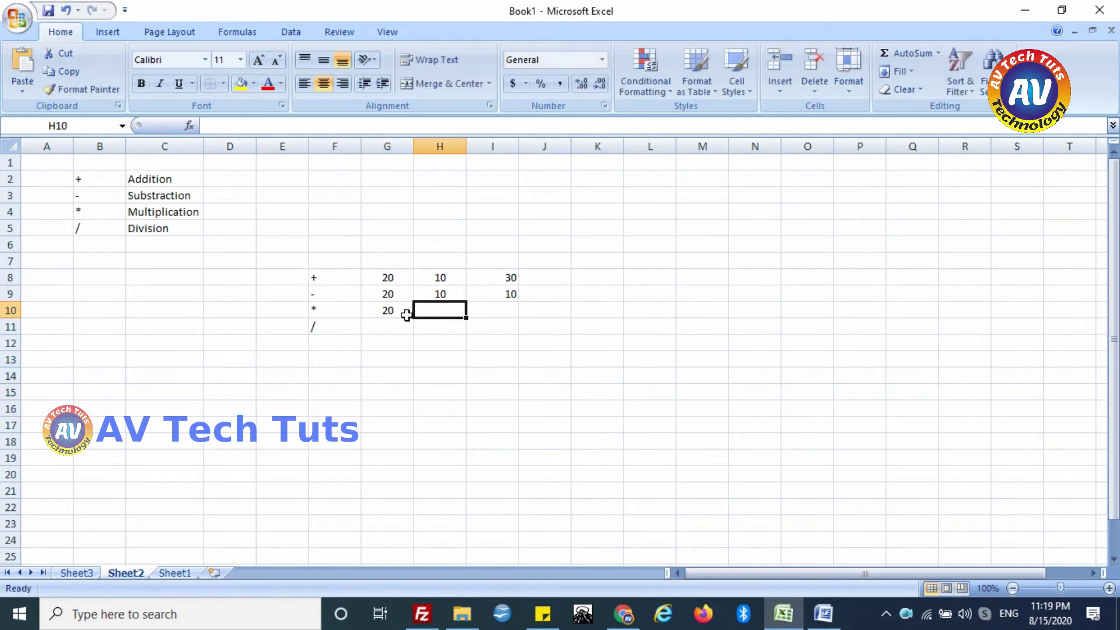
type("10")
left_click(497, 313)
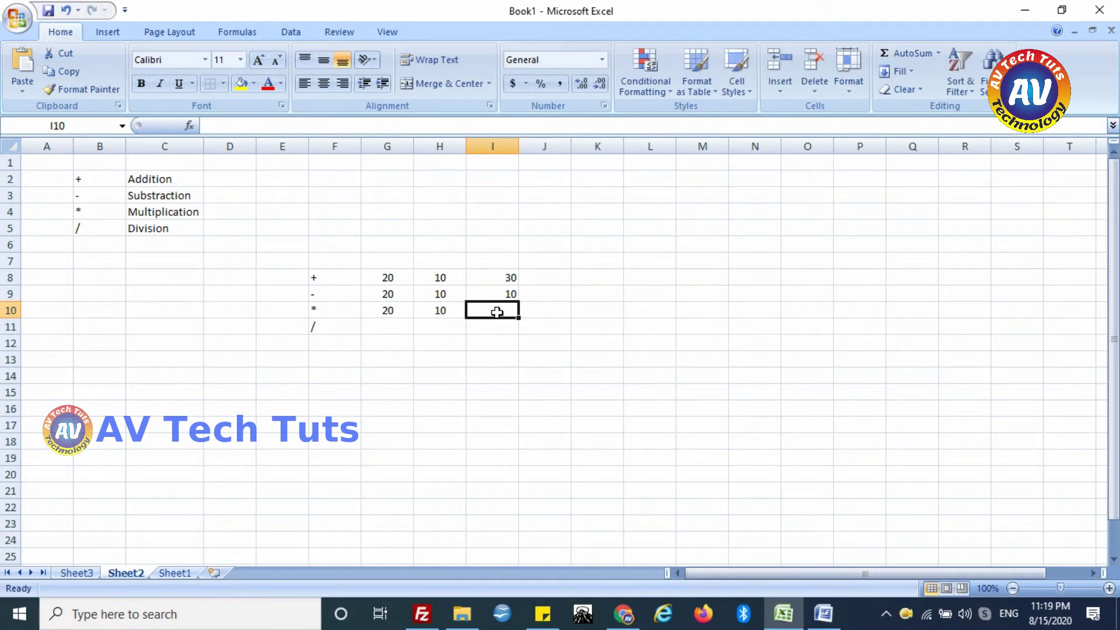
Enter the formula =G10*H10 in I10 so it shows 200.
type("=")
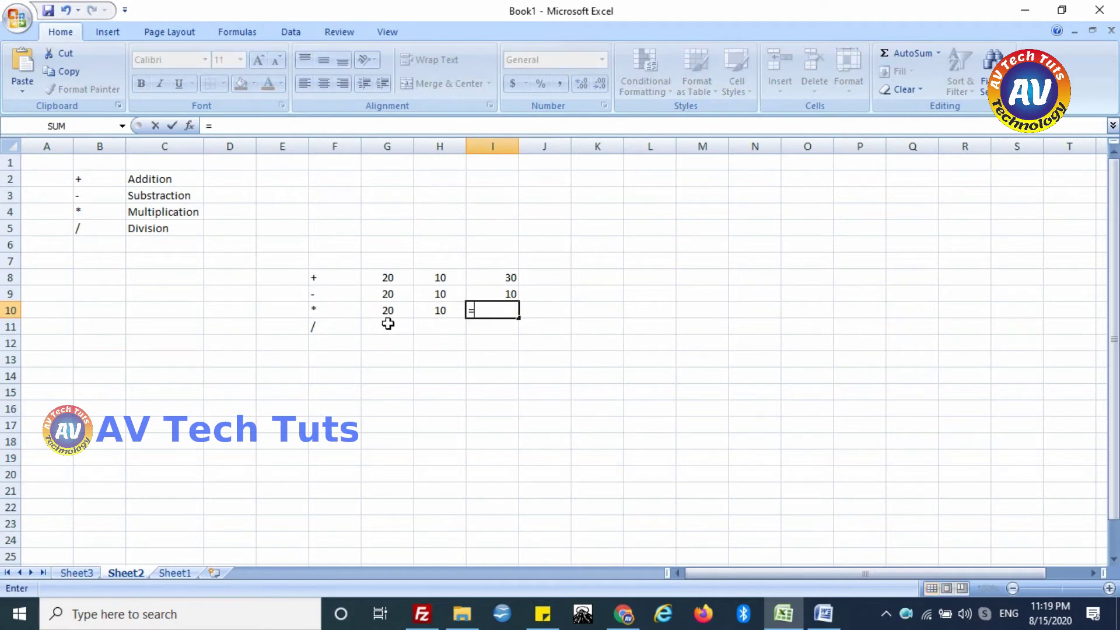
left_click(393, 311)
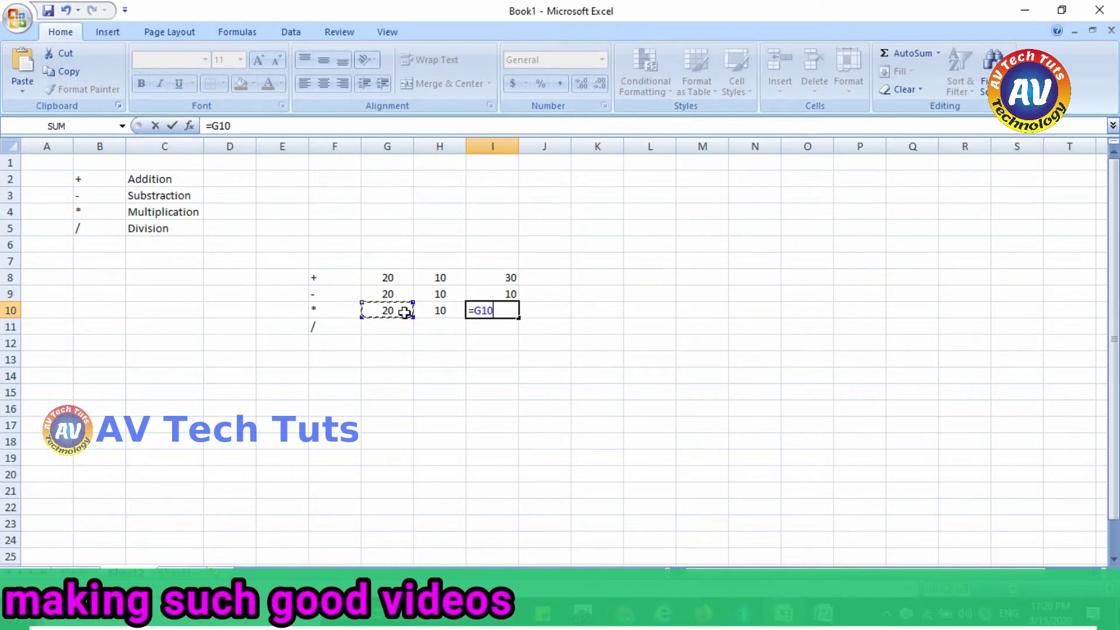
type("*")
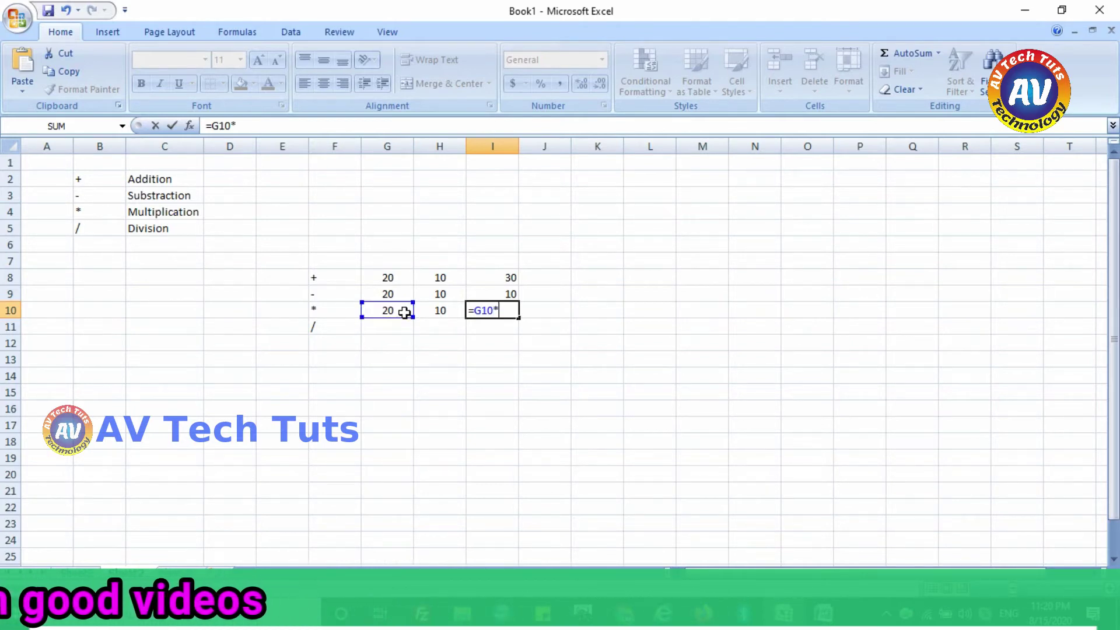
left_click(437, 310)
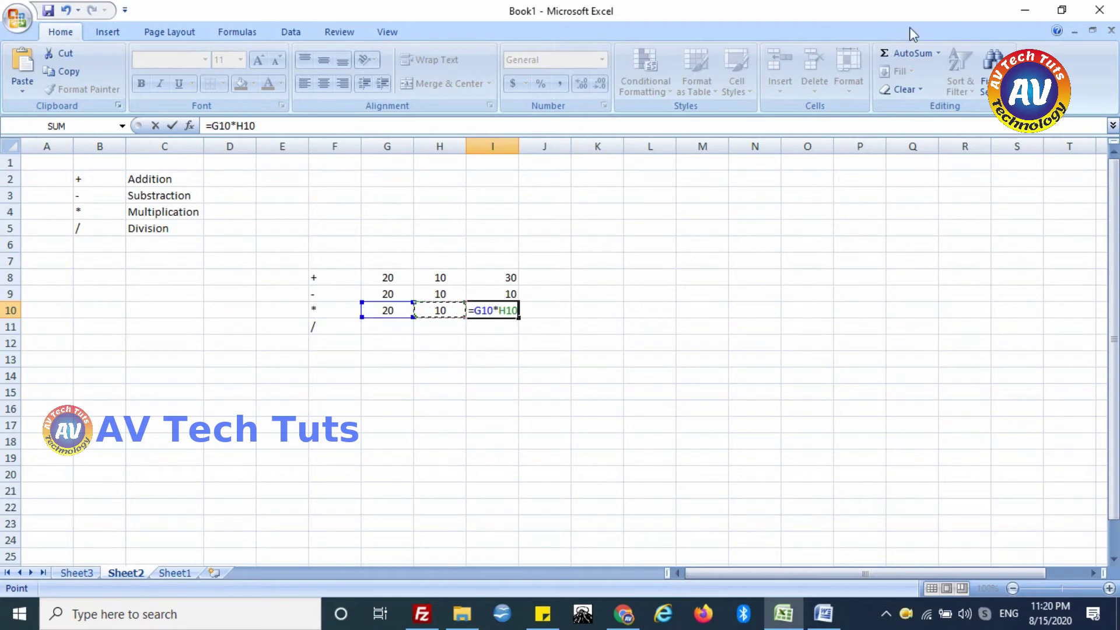
key("Return")
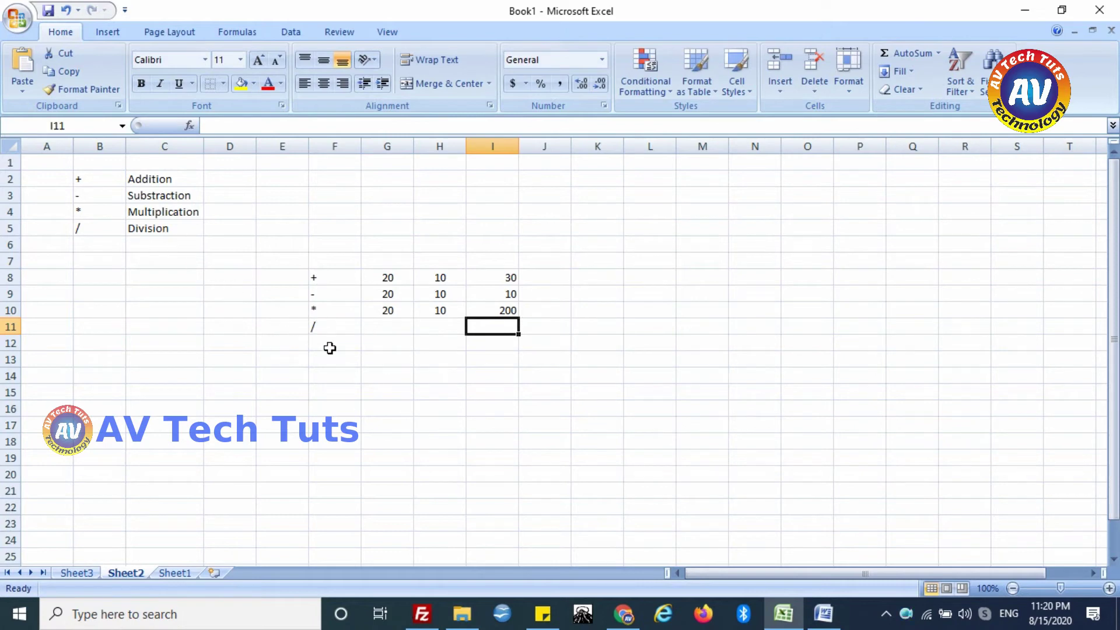
Enter 20 in G11 and 10 in H11.
left_click(386, 328)
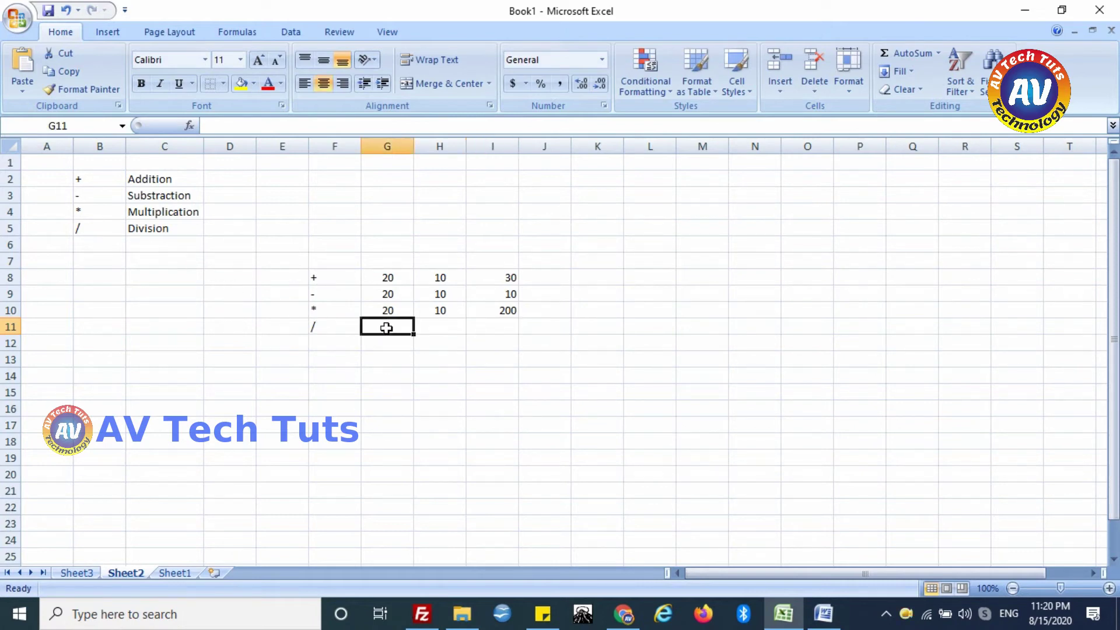
type("20")
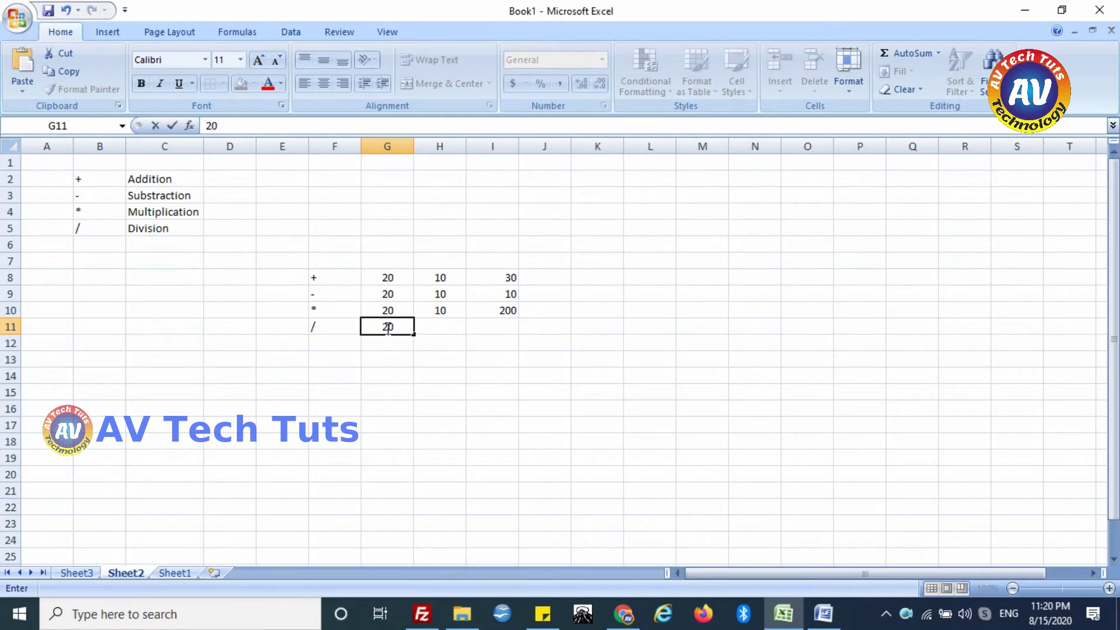
key("Tab")
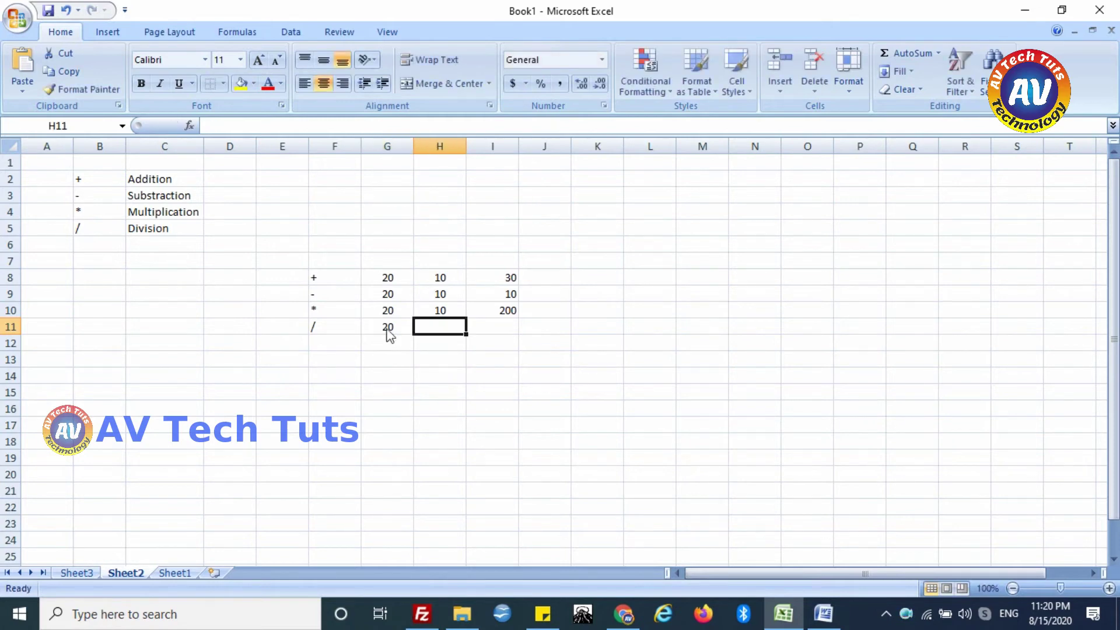
type("10")
key("Tab")
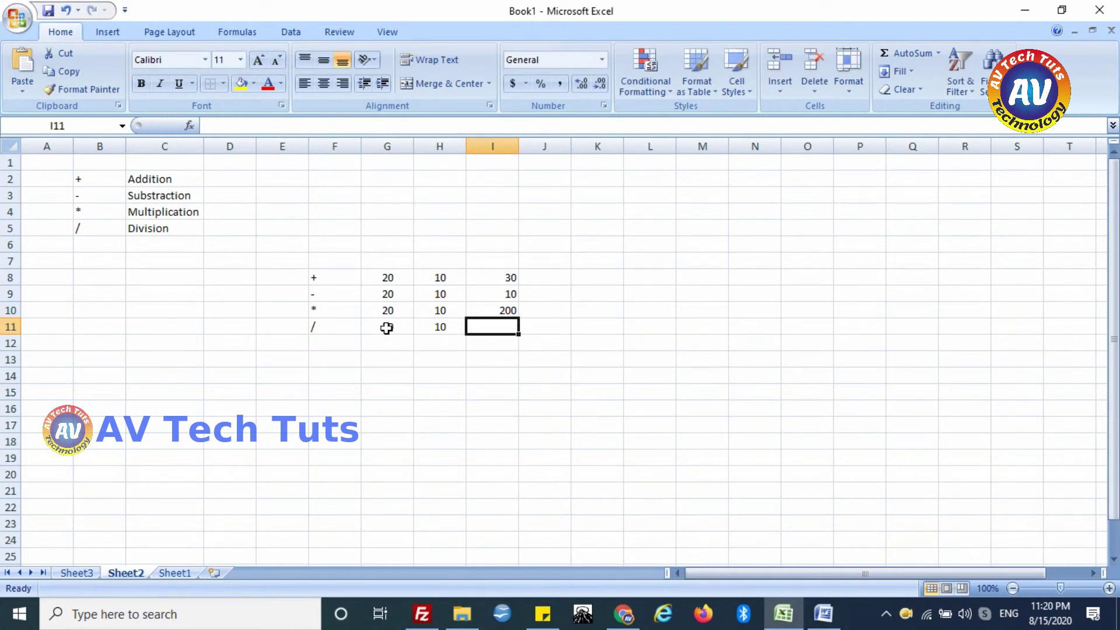
Enter the formula =G11/H11 in I11 so it shows 2.
type("=")
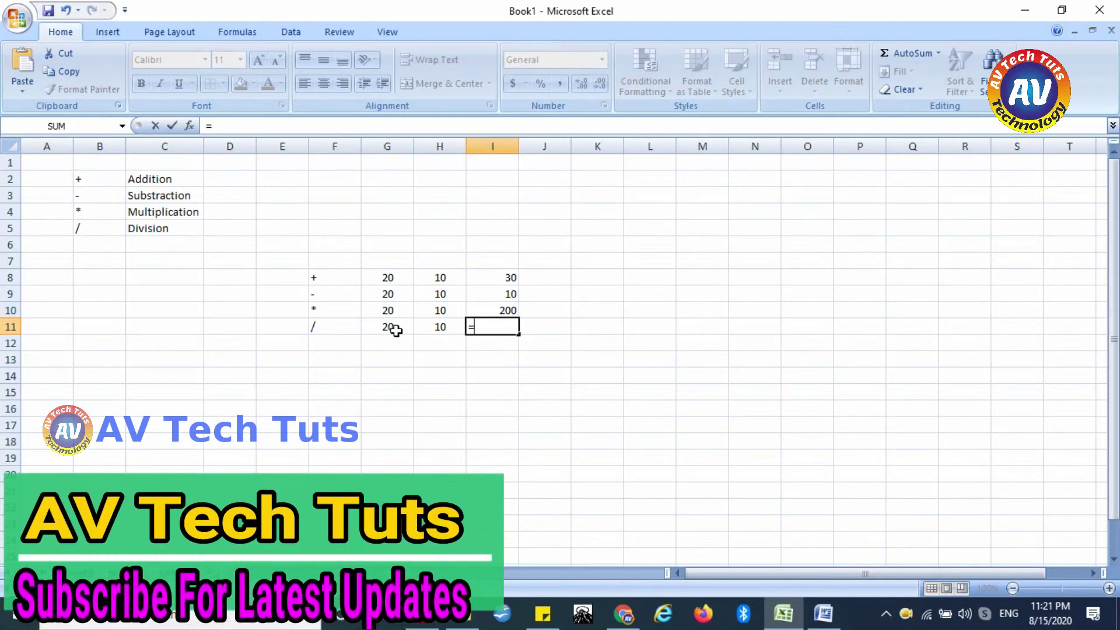
left_click(396, 330)
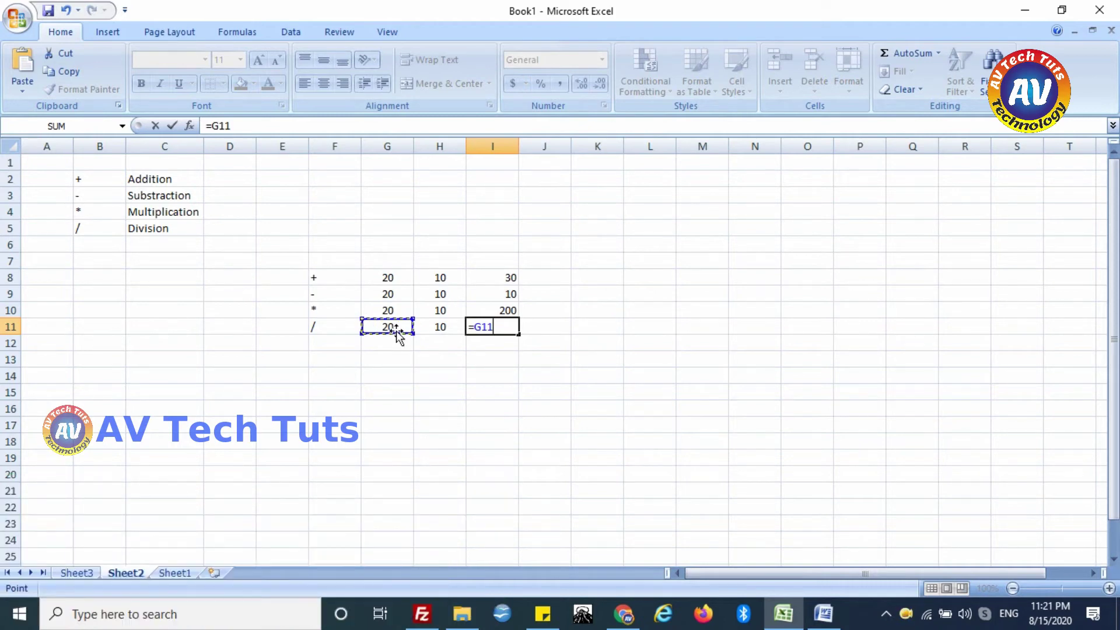
type("/")
left_click(434, 334)
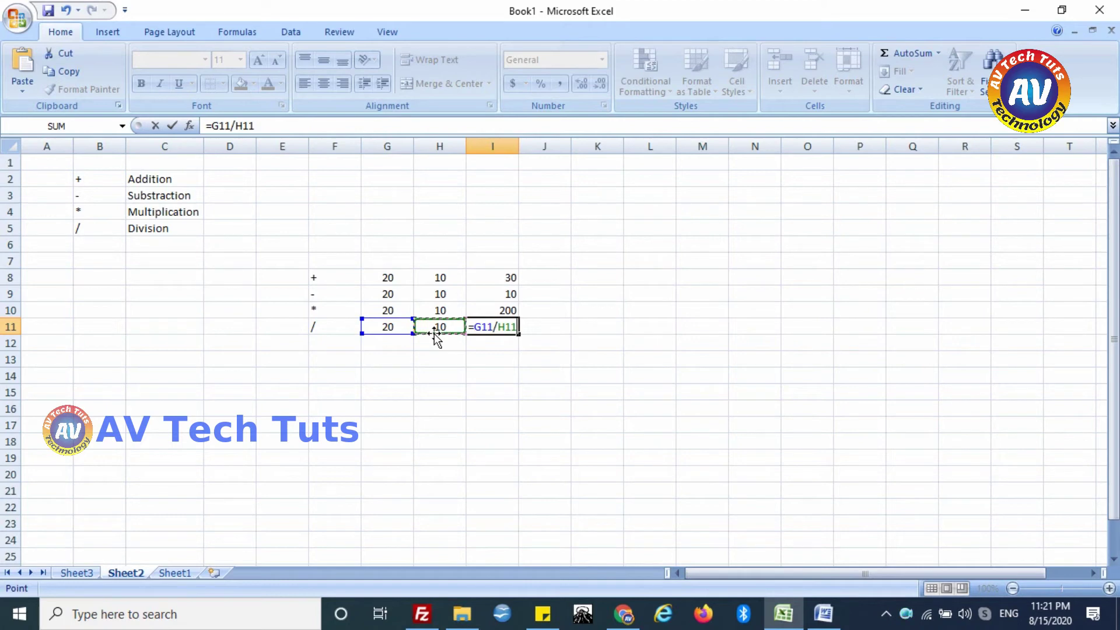
key("Return")
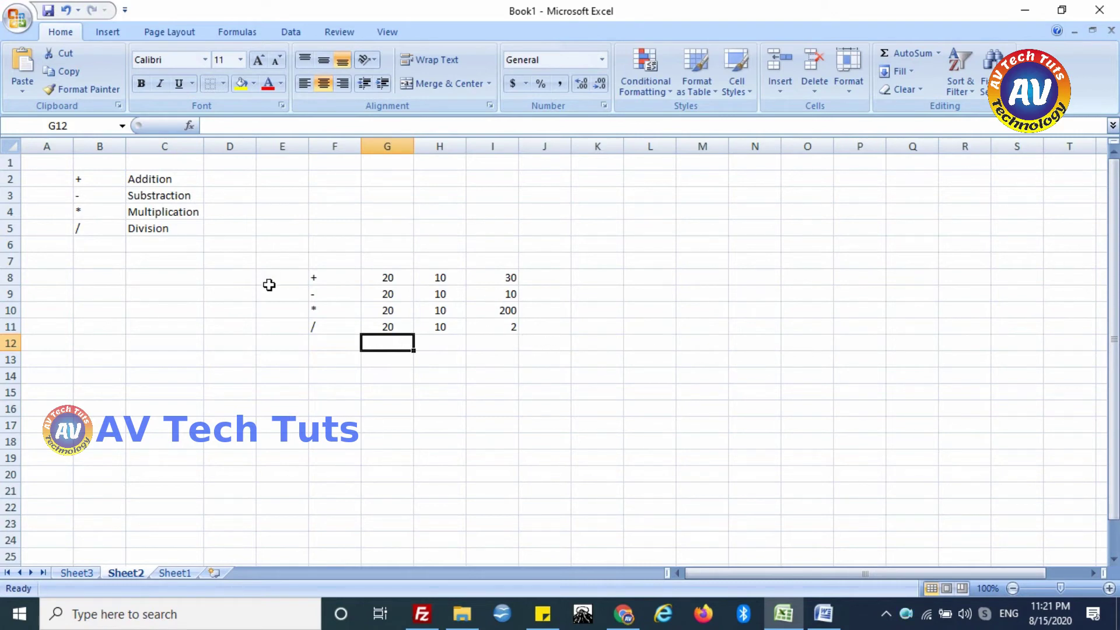
Select the F8:I11 arithmetic examples, then return to the Sheet3 salary table.
mouse_move(315, 278)
left_mouse_down()
mouse_move(378, 346)
mouse_move(512, 324)
left_mouse_up()
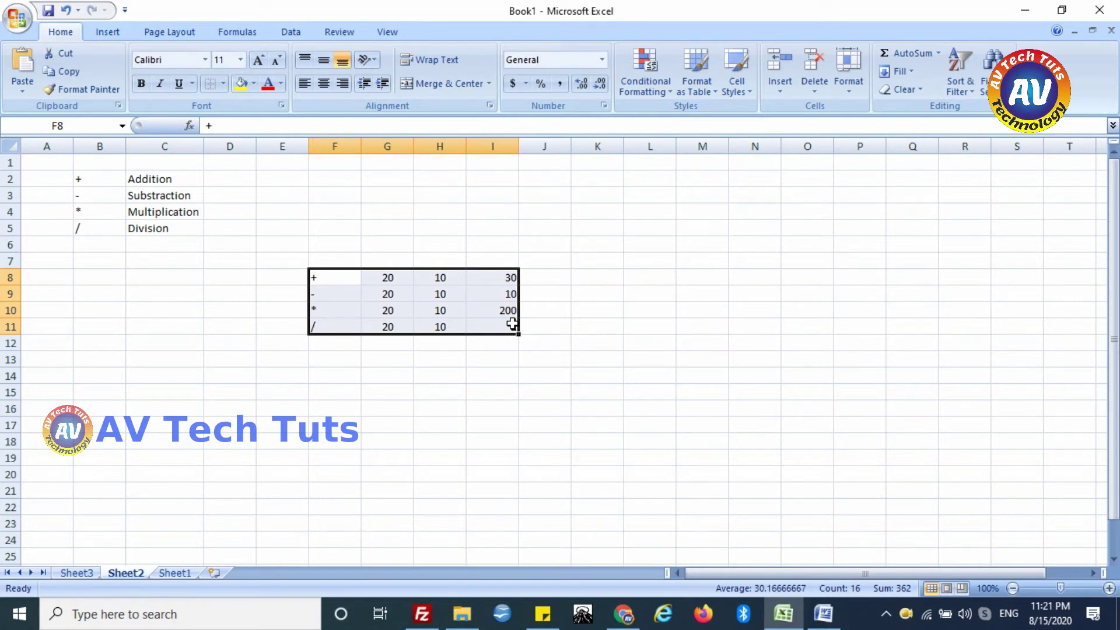
left_click(85, 576)
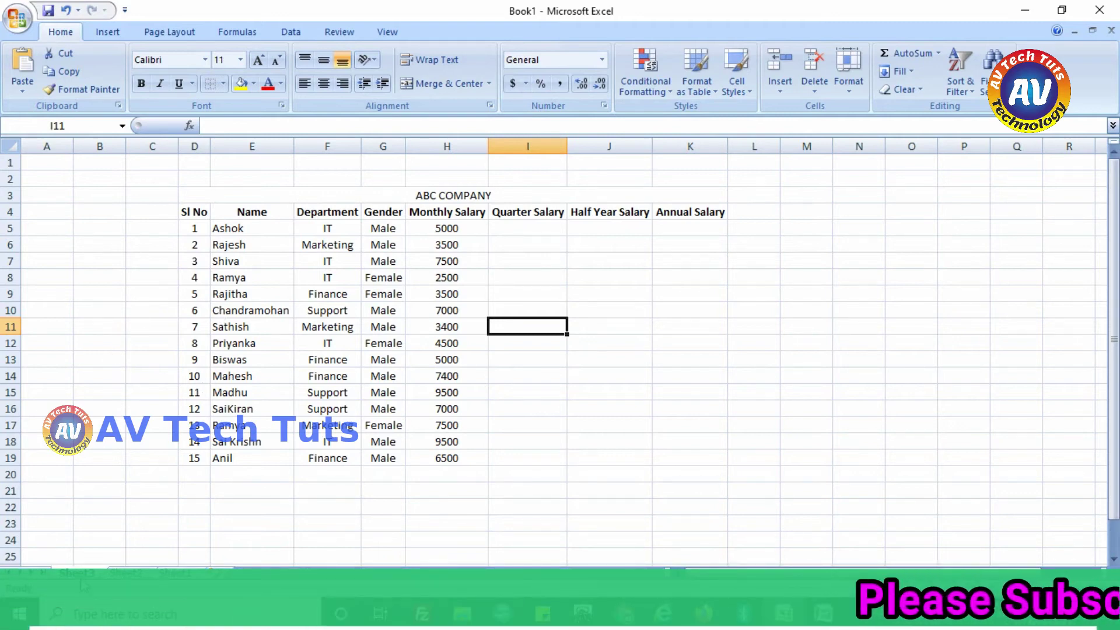
Leave the salary sheet and go back to the arithmetic operators sheet, Sheet2, to rename it.
mouse_move(81, 575)
left_mouse_down()
mouse_move(115, 560)
mouse_move(251, 437)
left_mouse_up()
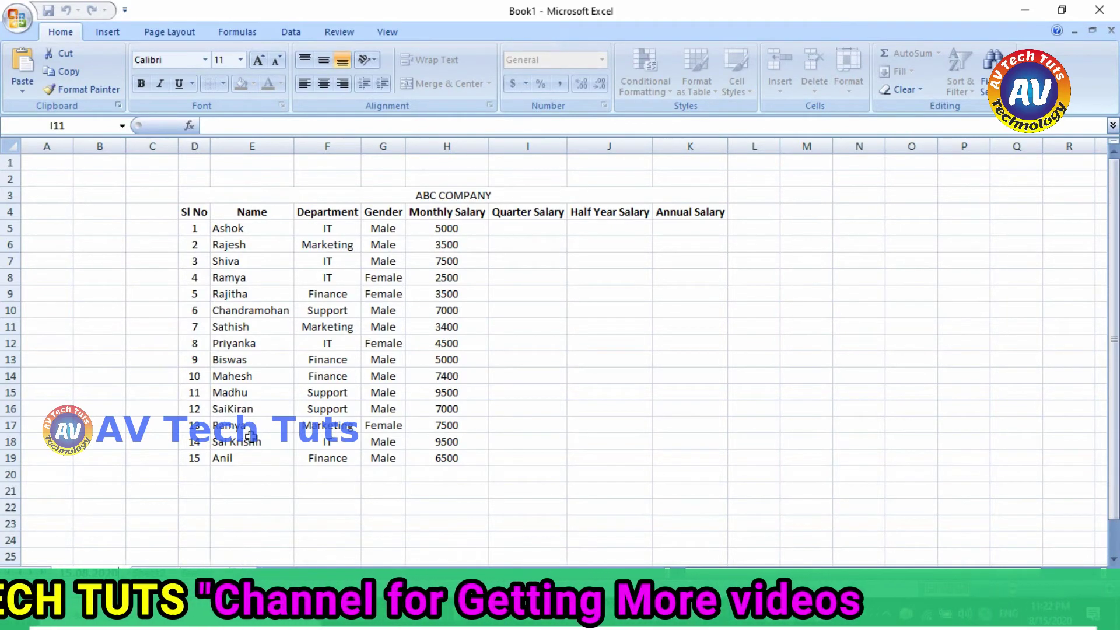
left_click(150, 571)
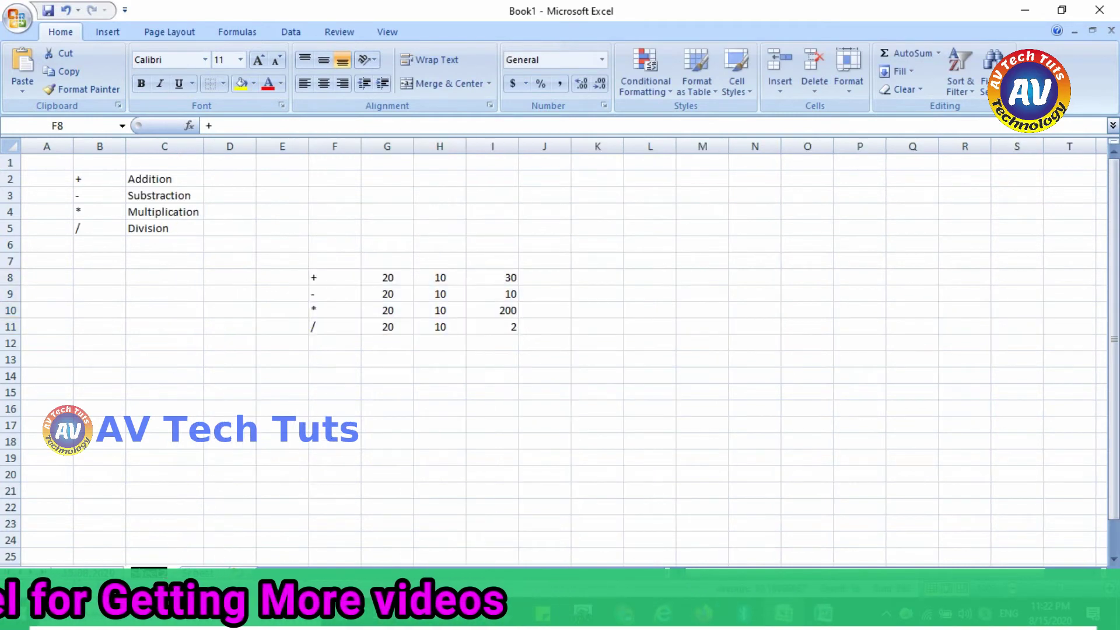
Name Sheet2 16.08.2020 and Sheet1 17.08.2020.
type("18.0")
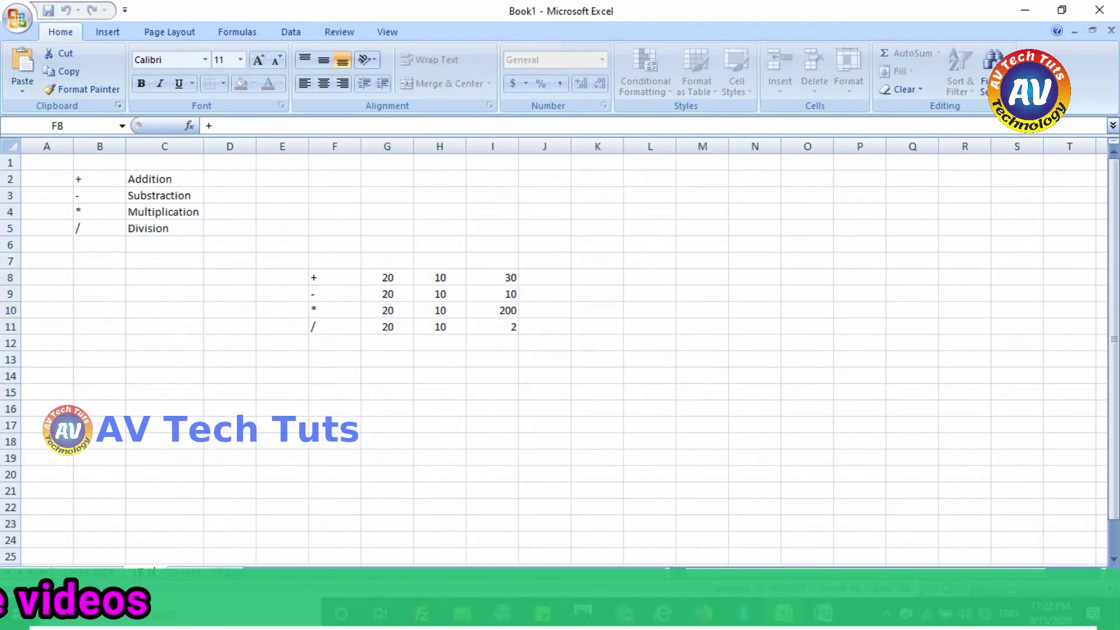
type("8.2020")
key("Return")
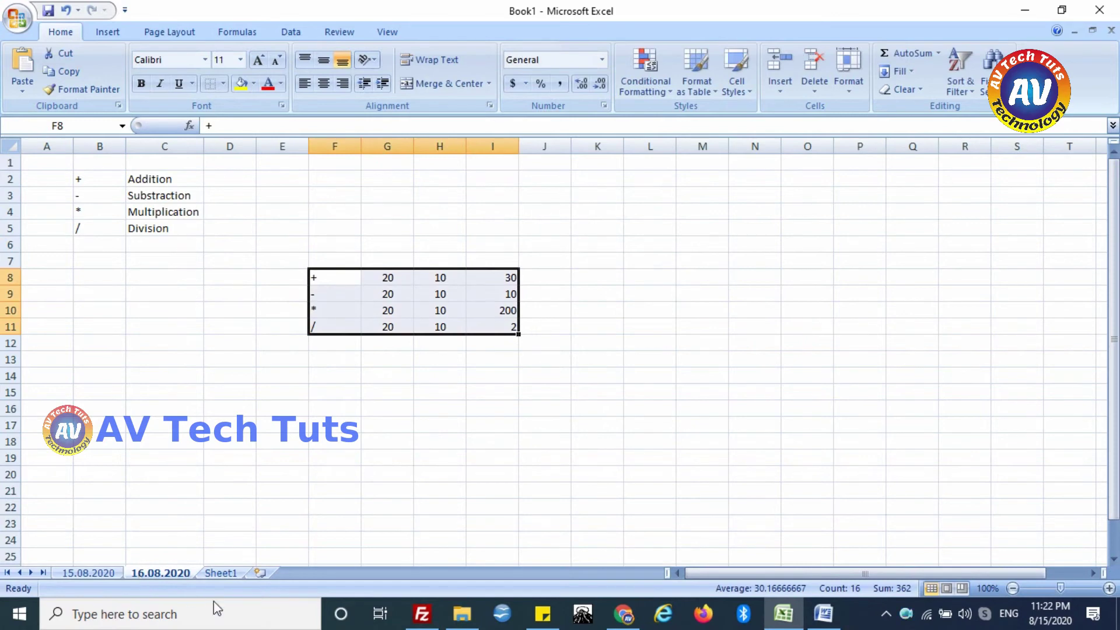
left_click(214, 574)
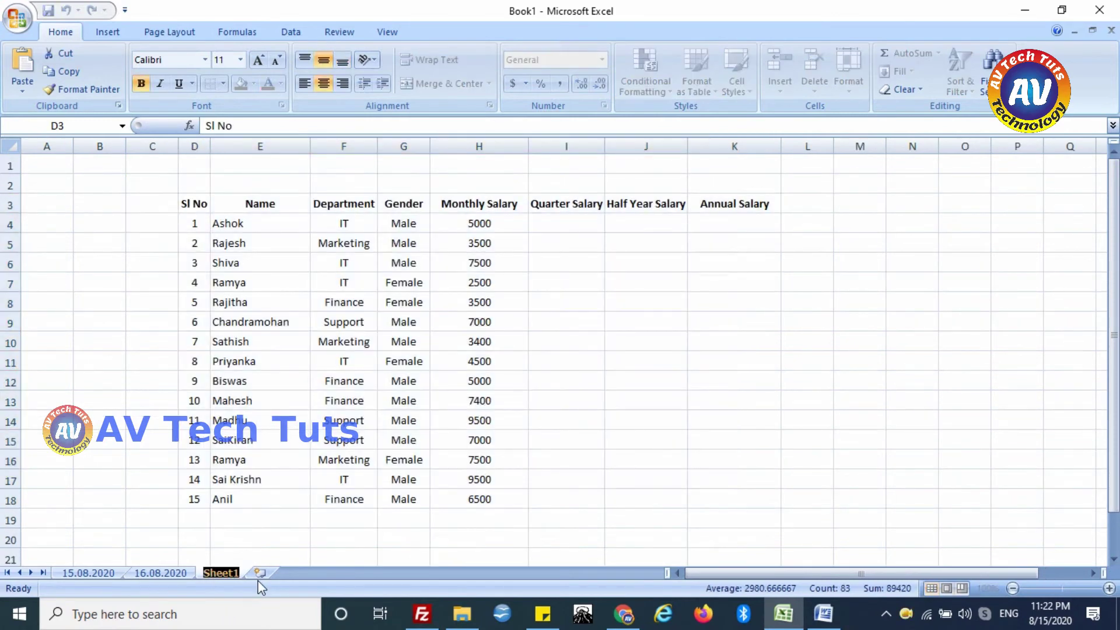
type("17.08.20")
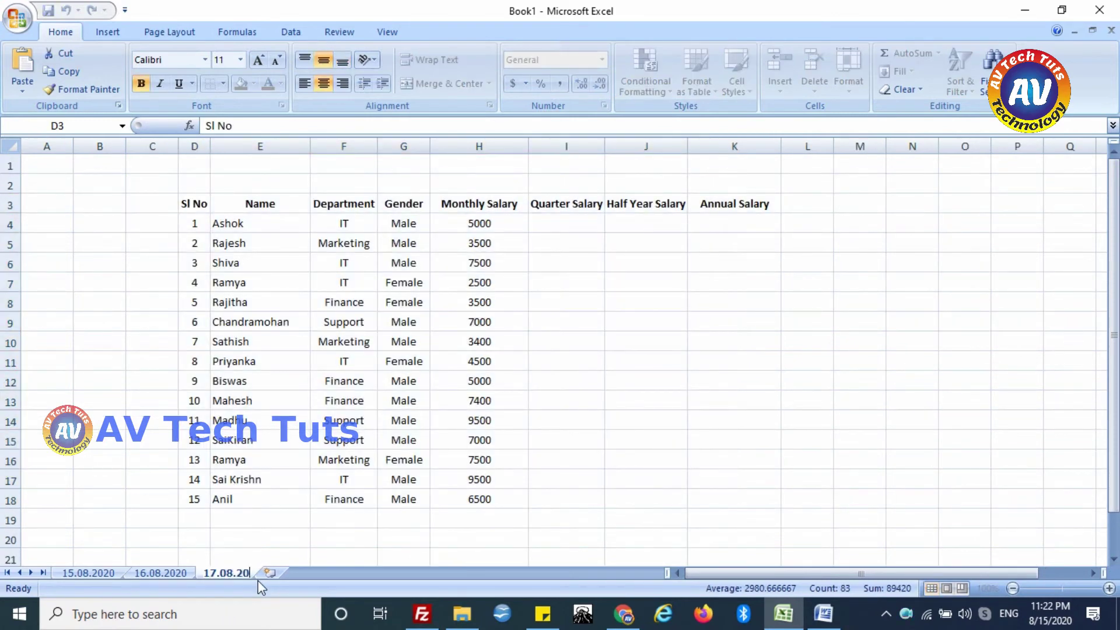
type("20")
key("Return")
Insert a blank Sheet4 and return to the 15.08.2020 salary sheet.
key("ctrl+a")
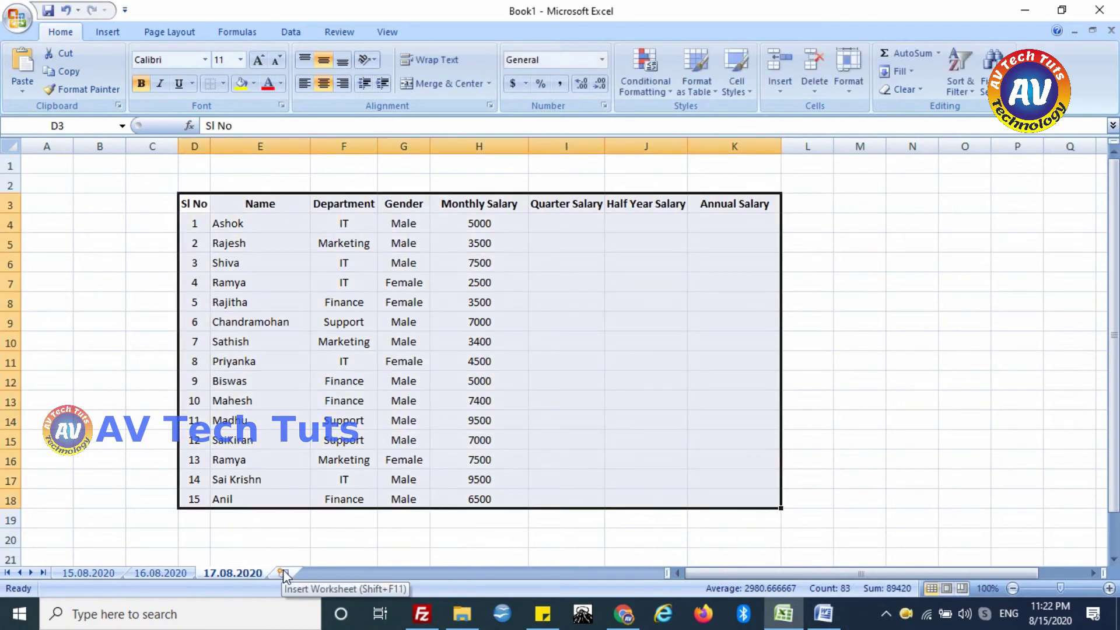
left_click(290, 576)
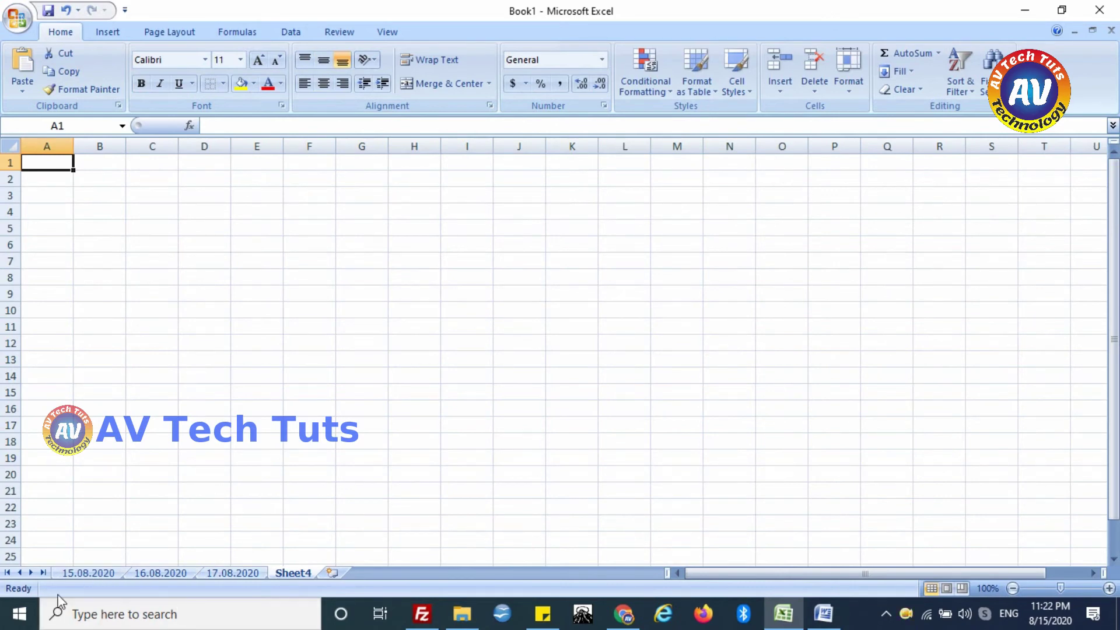
left_click(89, 575)
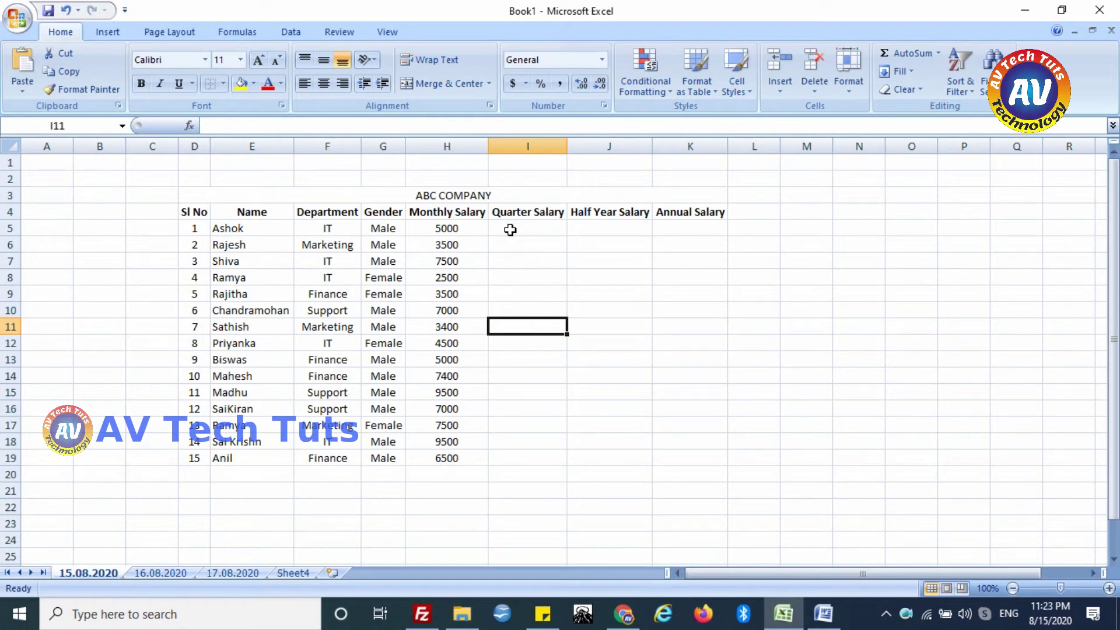
Select cell I5, the first employee's Quarter Salary, next to the monthly salary in H5.
left_click(603, 230)
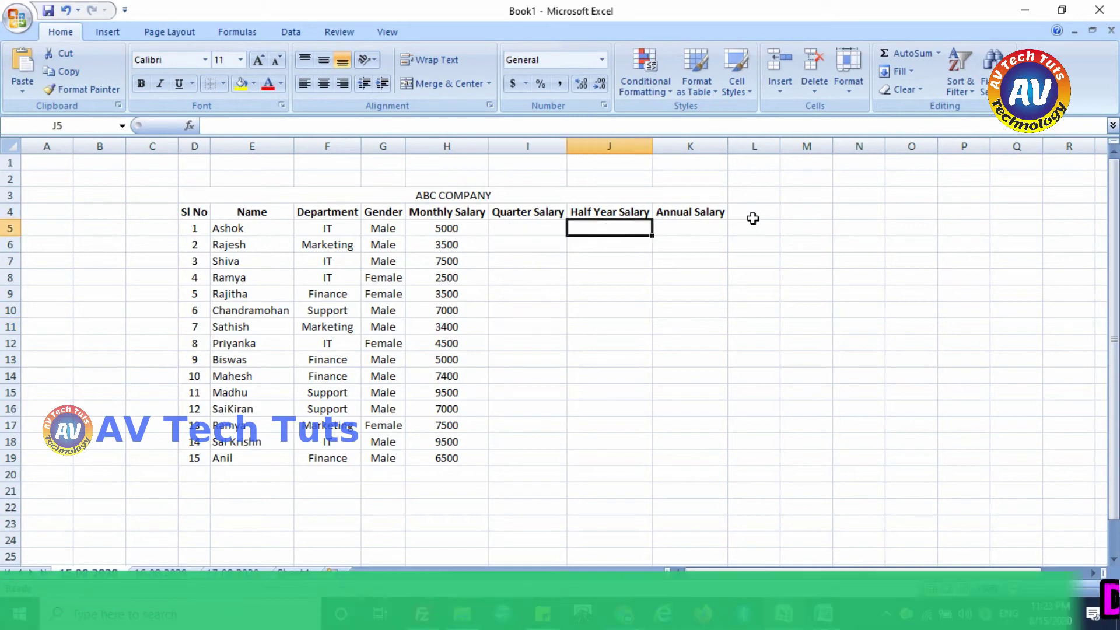
left_click(753, 216)
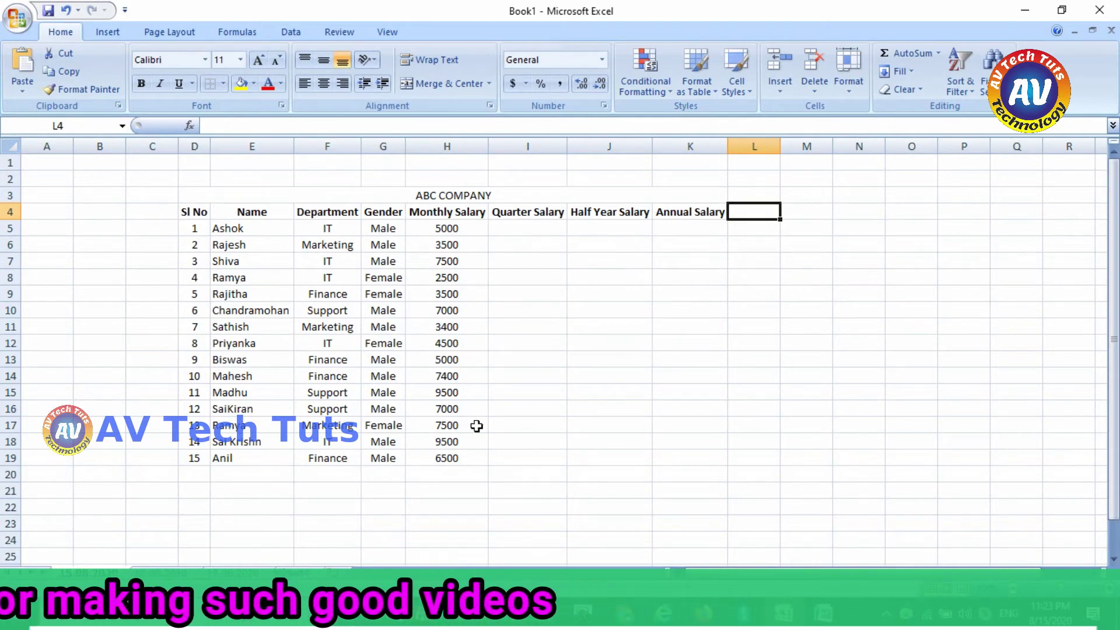
left_click(444, 231)
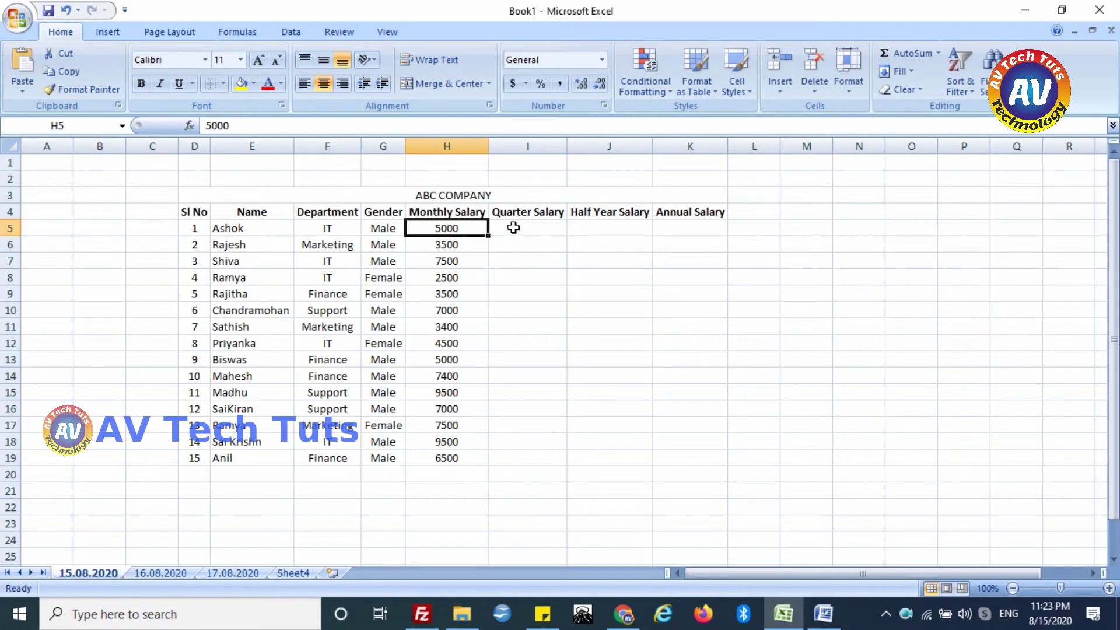
left_click(514, 229)
type("=")
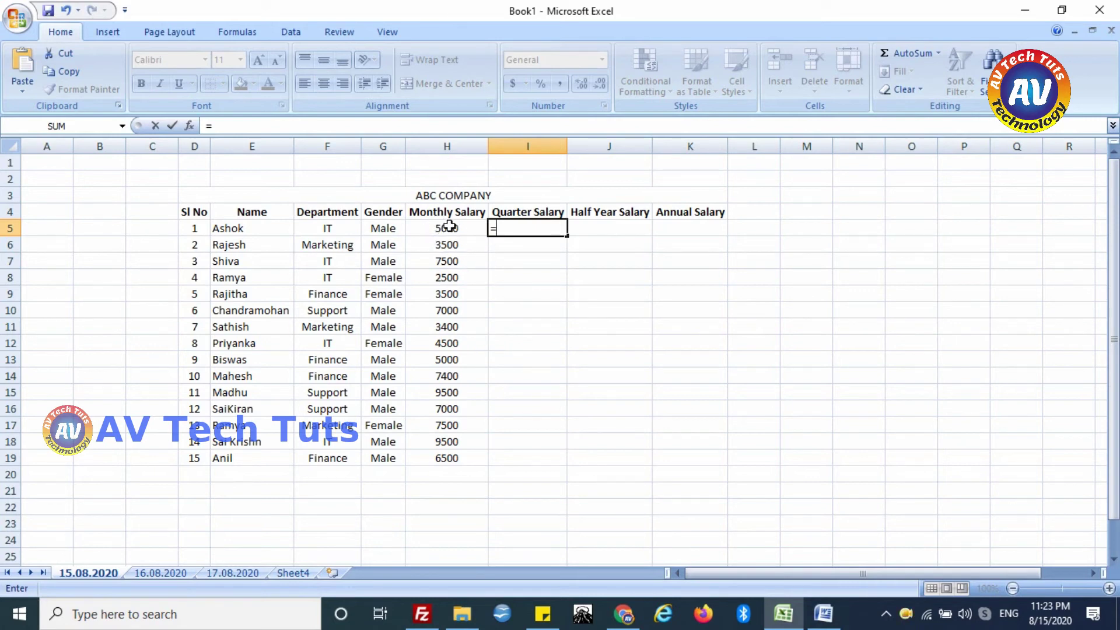
Enter =H5*3 in I5 for a Quarter Salary of 15000.
left_click(449, 227)
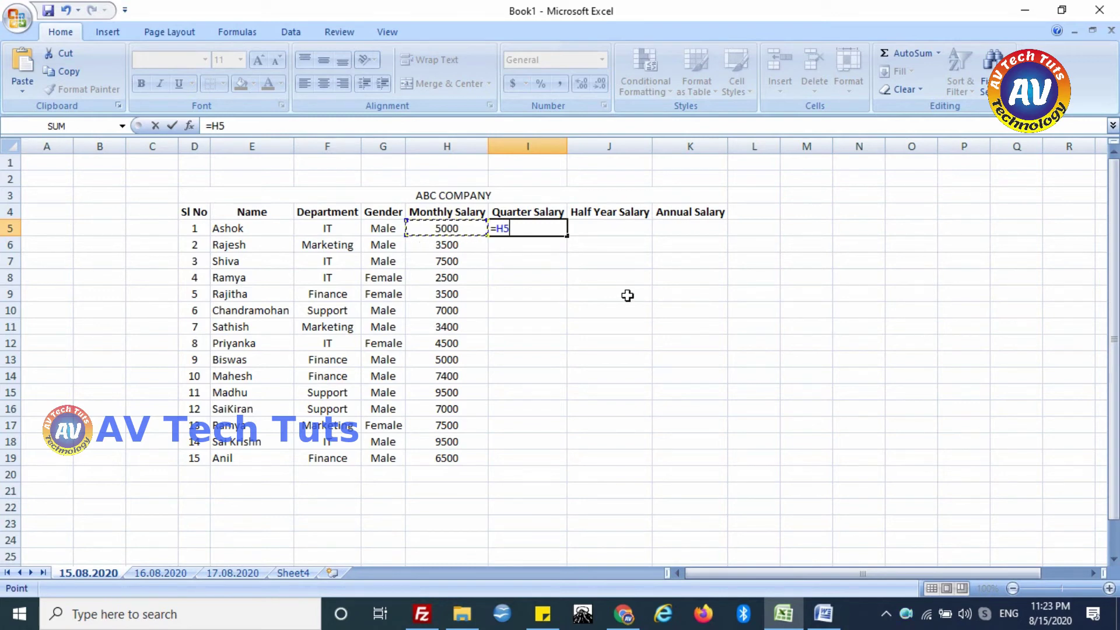
type("*")
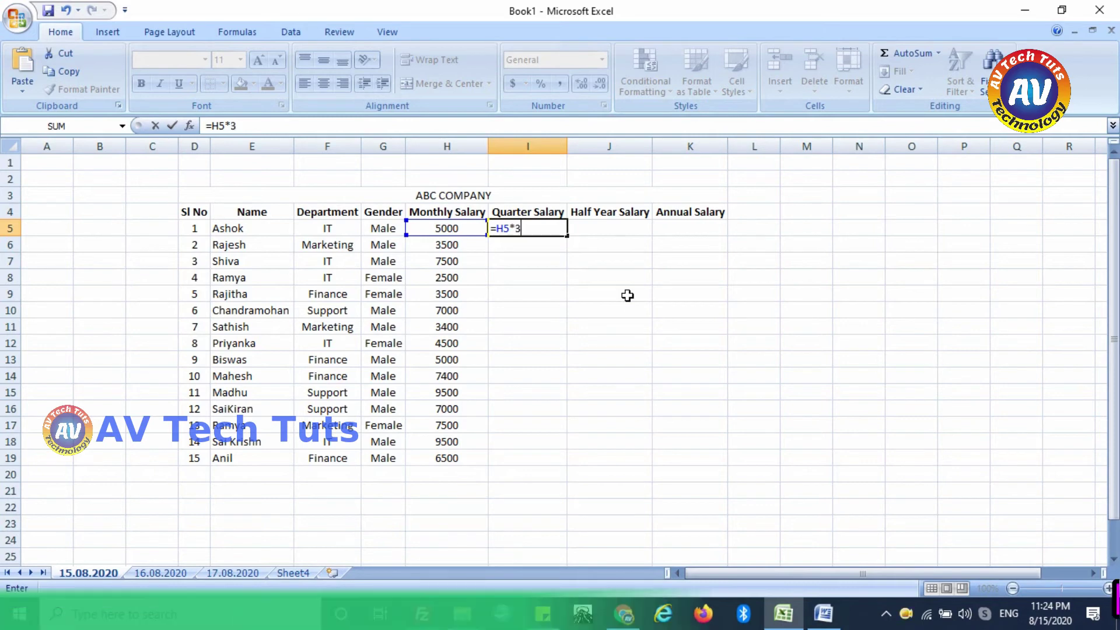
type("3\\")
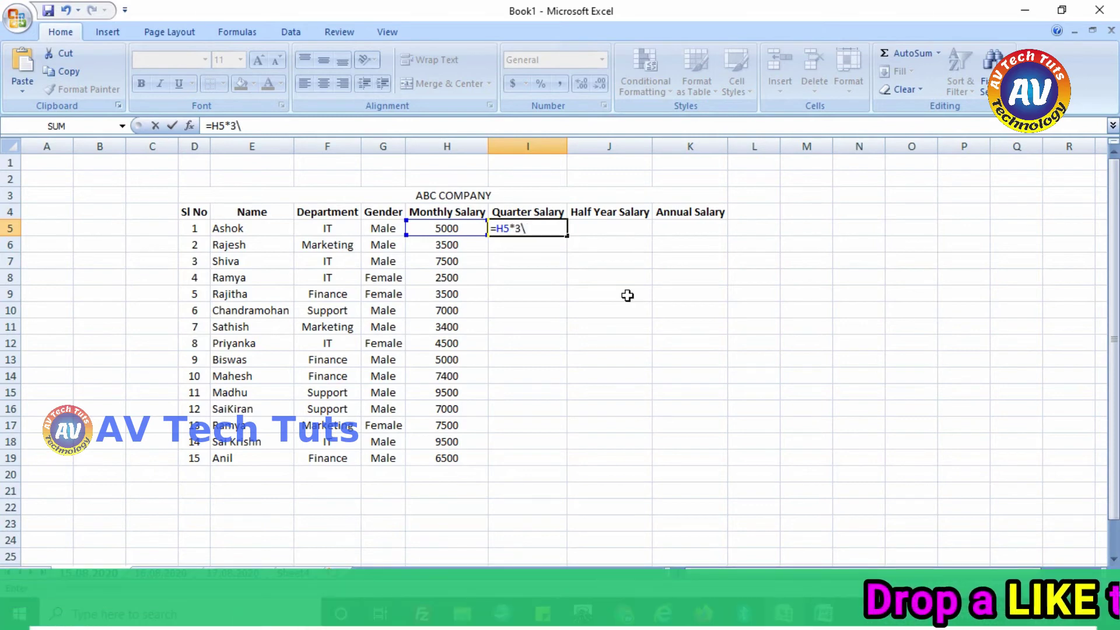
key("BackSpace")
key("Return")
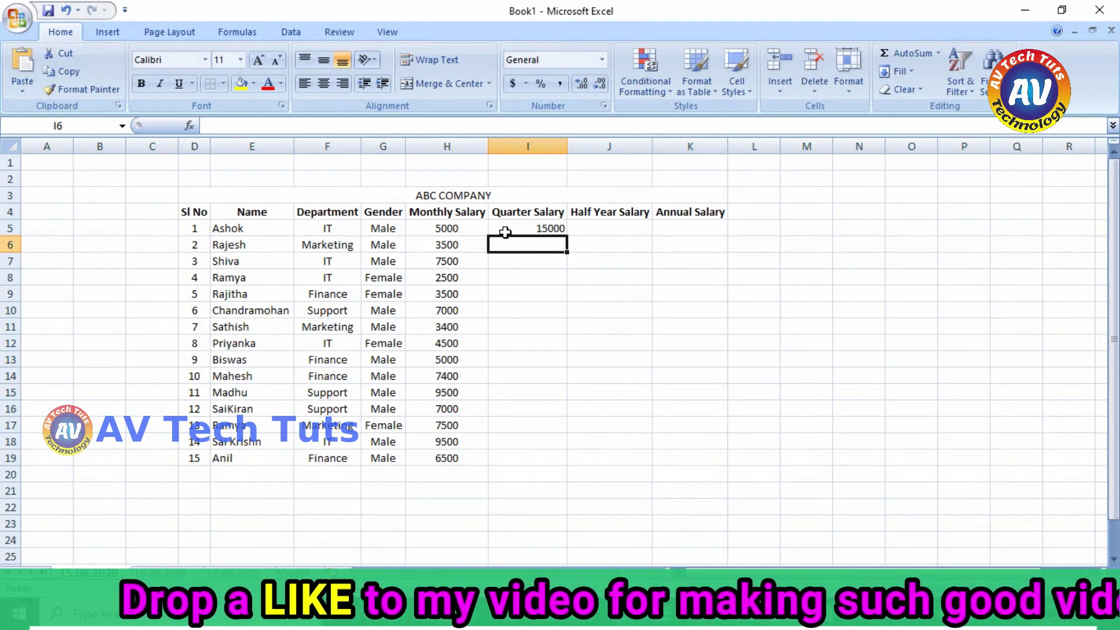
Enter =H5*6 in J5 for a Half Year Salary of 30000.
left_click(592, 227)
type("=")
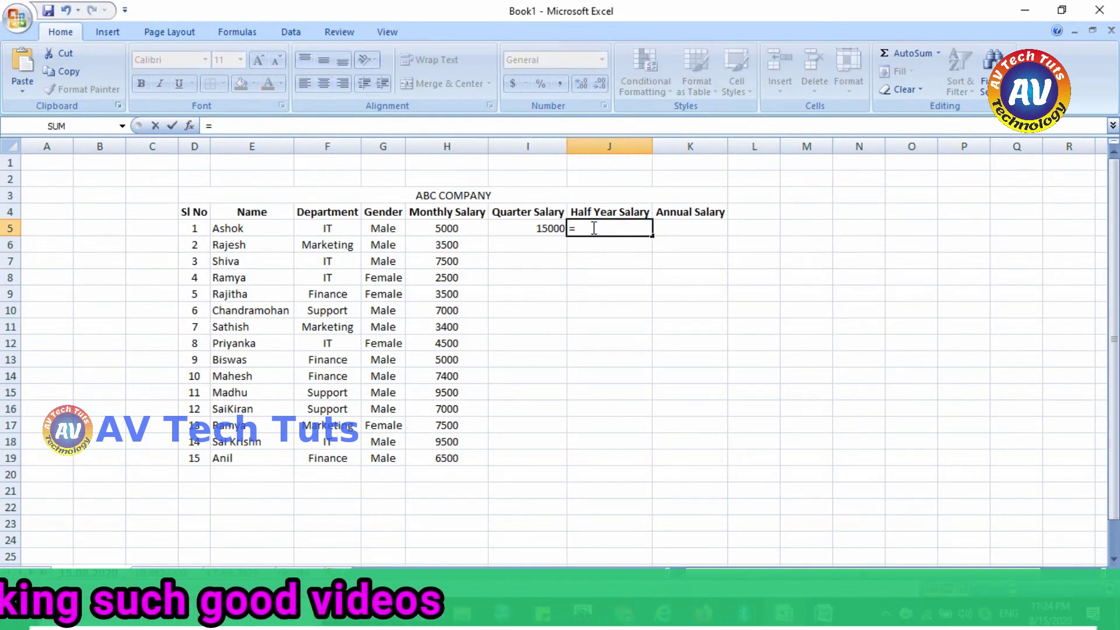
left_click(464, 229)
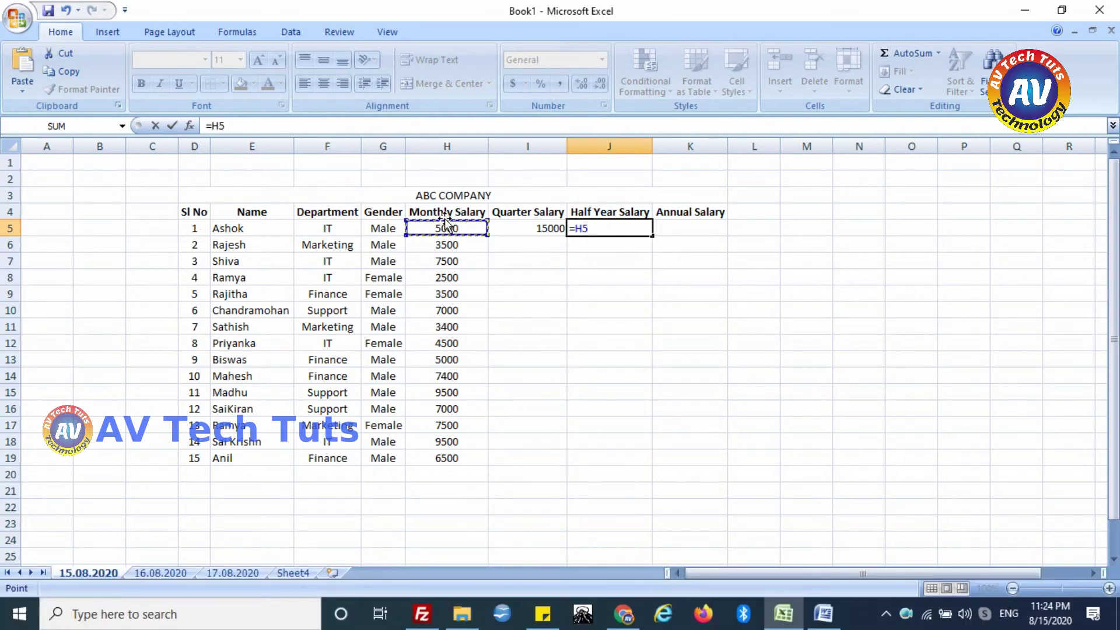
type("*")
key("Return")
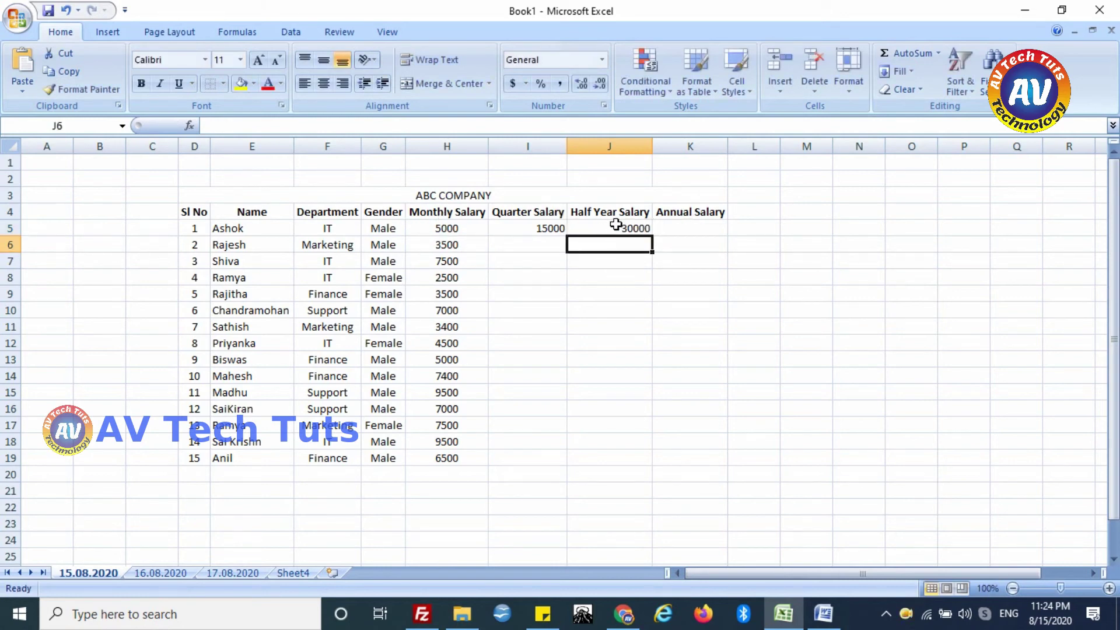
Enter =H5*12 in K5 for an Annual Salary of 60000, discarding a mistaken K11 reference.
left_click(691, 230)
type("=")
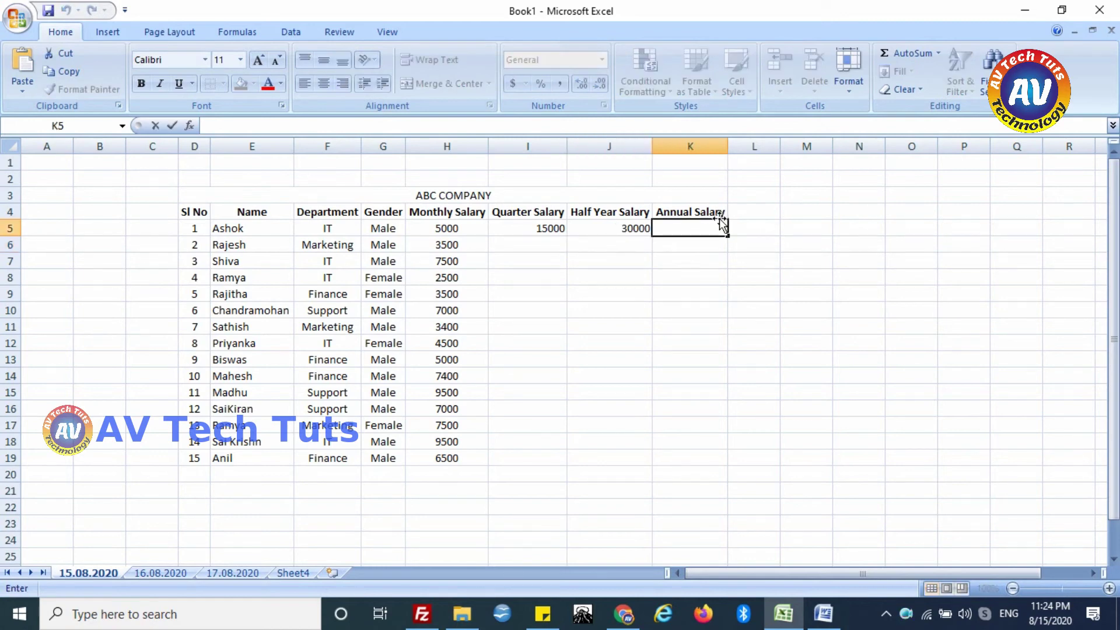
type("=")
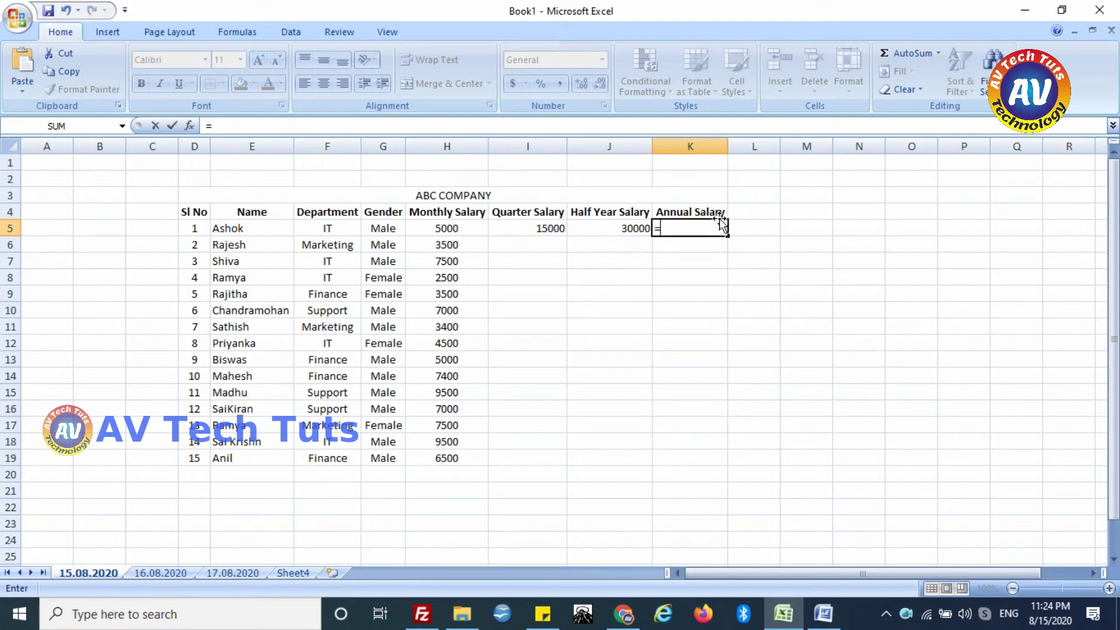
left_click(690, 327)
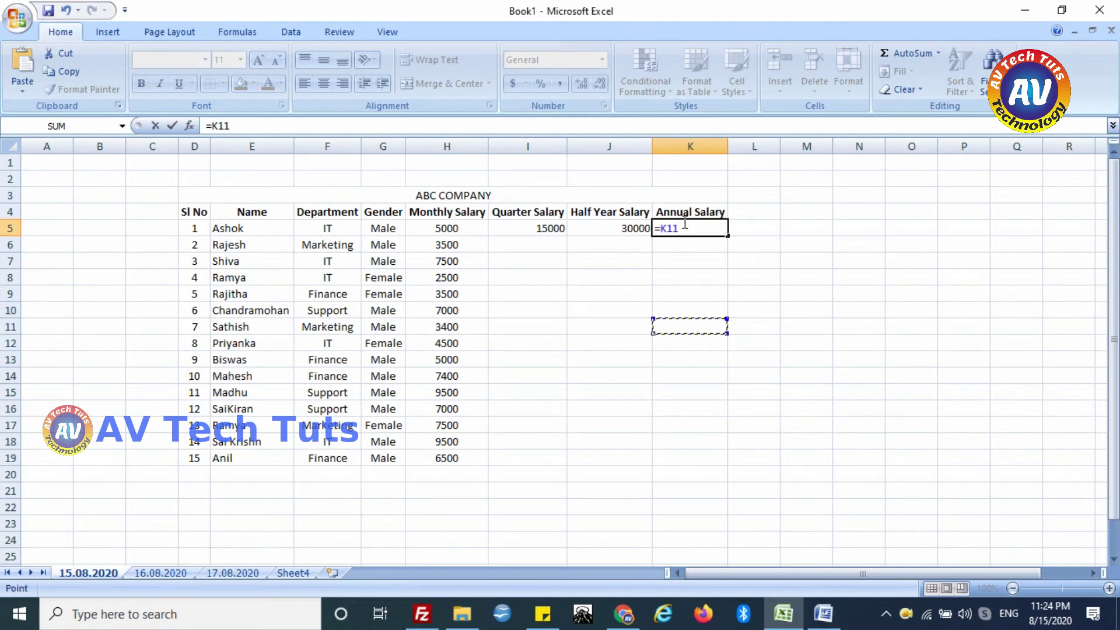
key("Escape")
type("=")
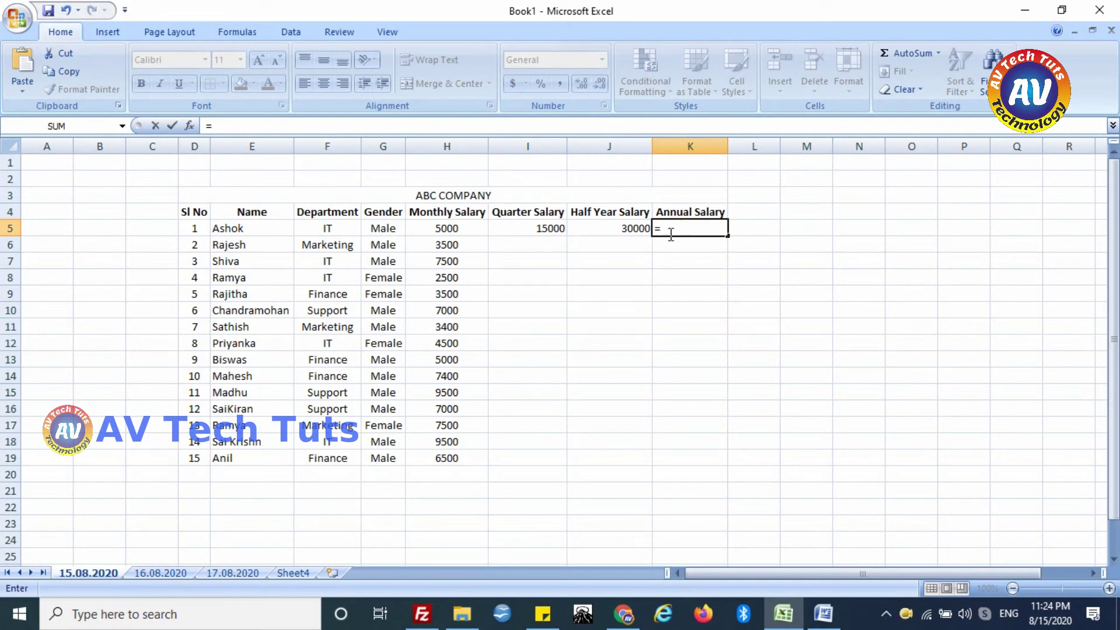
left_click(458, 229)
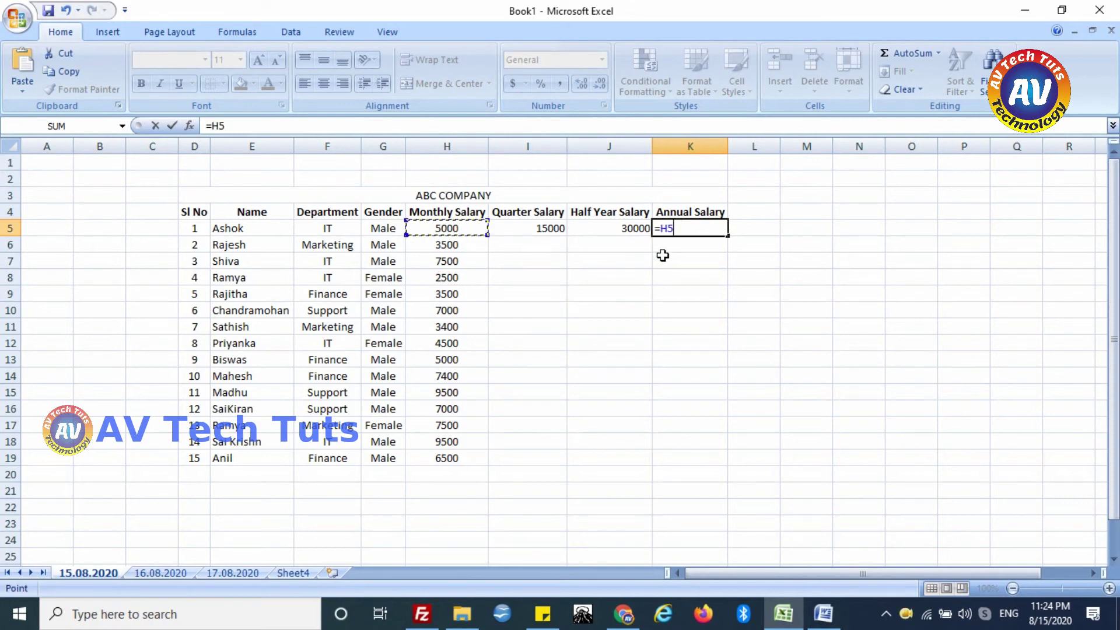
type("*")
type("12")
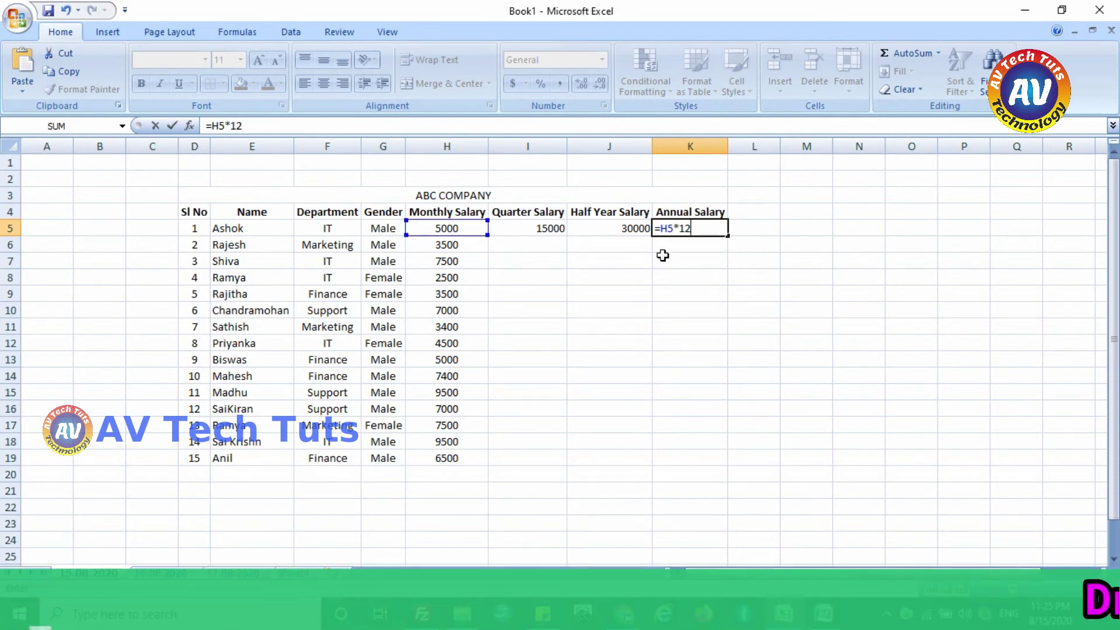
key("Return")
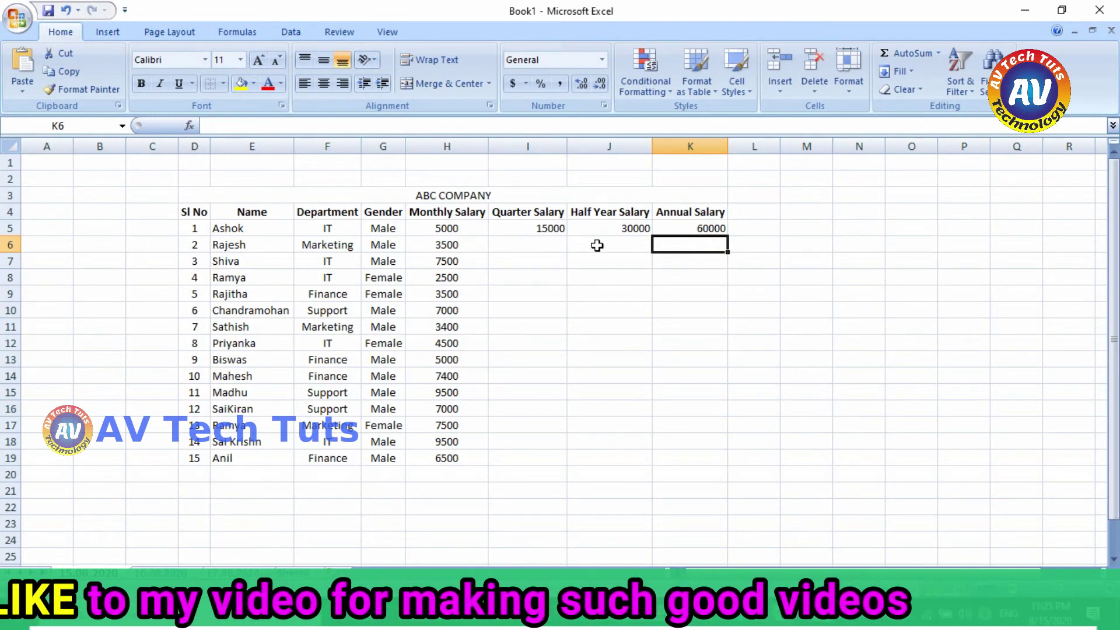
Enter =H6*3 in I6 for the second employee's Quarter Salary of 10500.
left_click(546, 248)
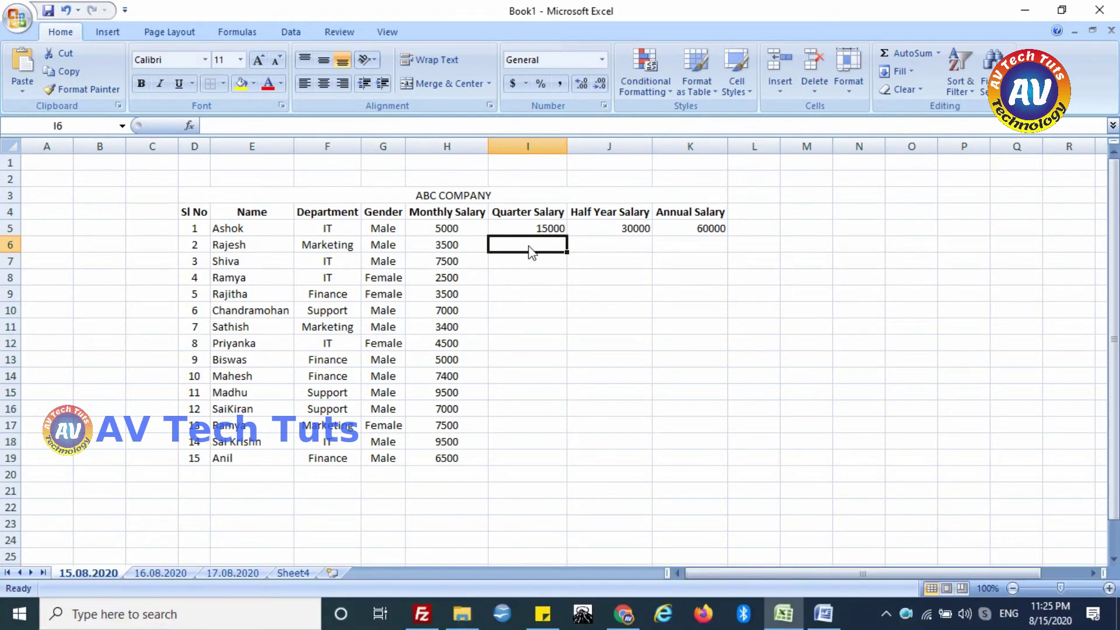
type("=")
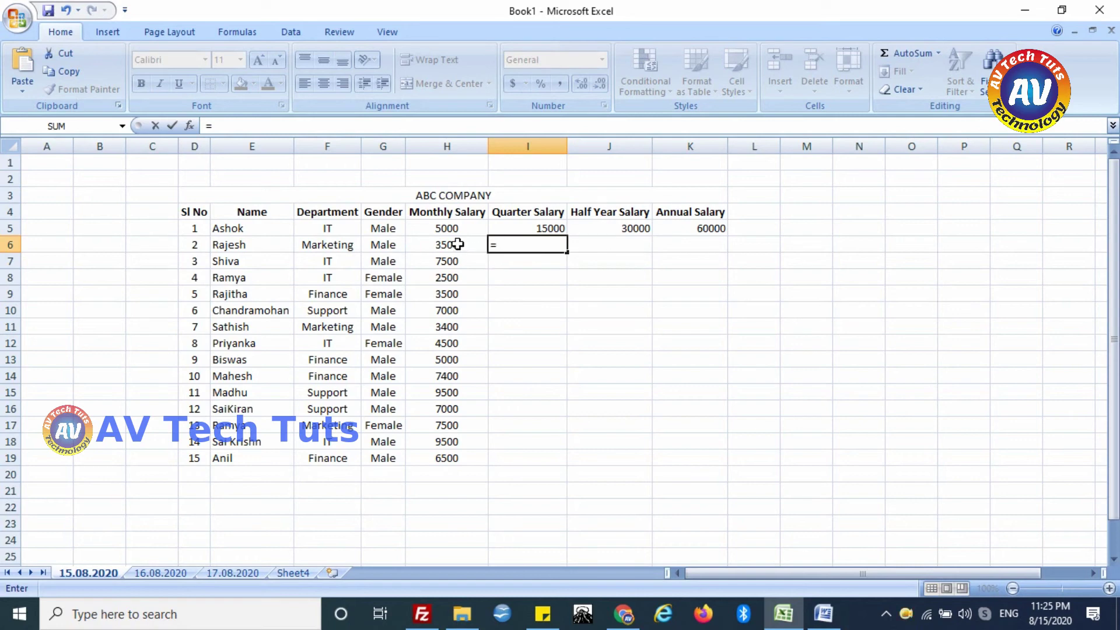
left_click(458, 244)
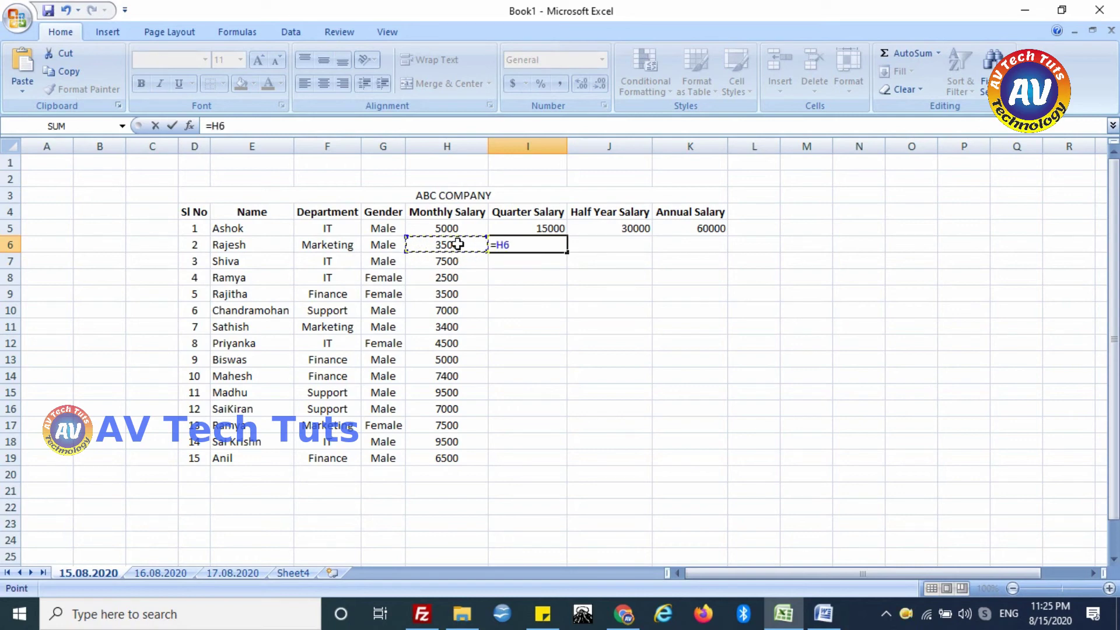
type("*")
key("Return")
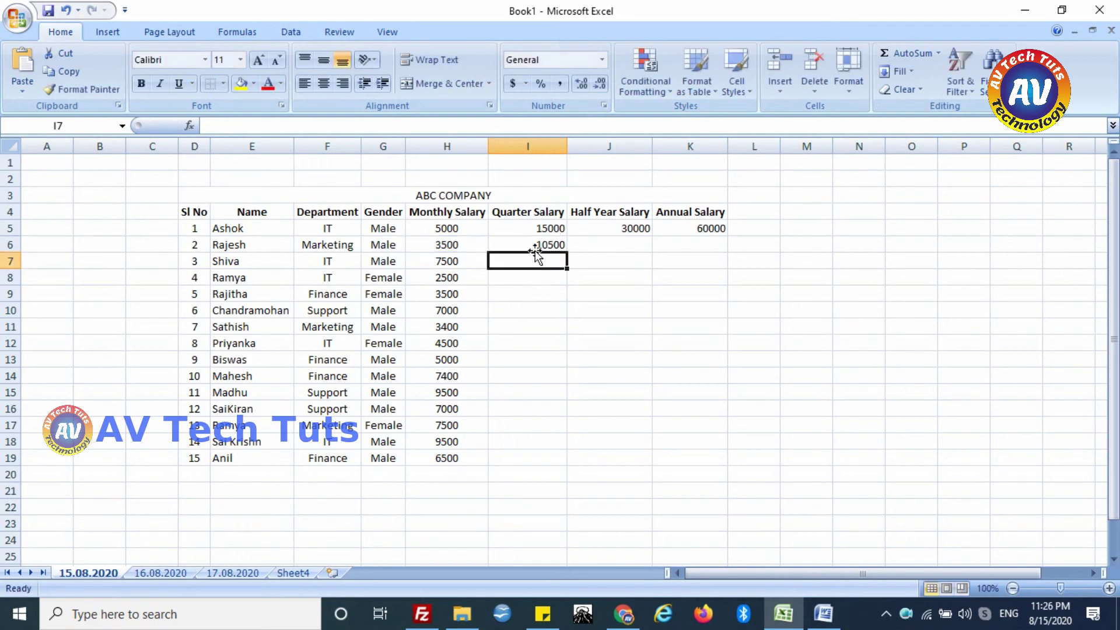
Enter =H6*12 in K6 for the second employee's Annual Salary of 42000.
left_click(607, 244)
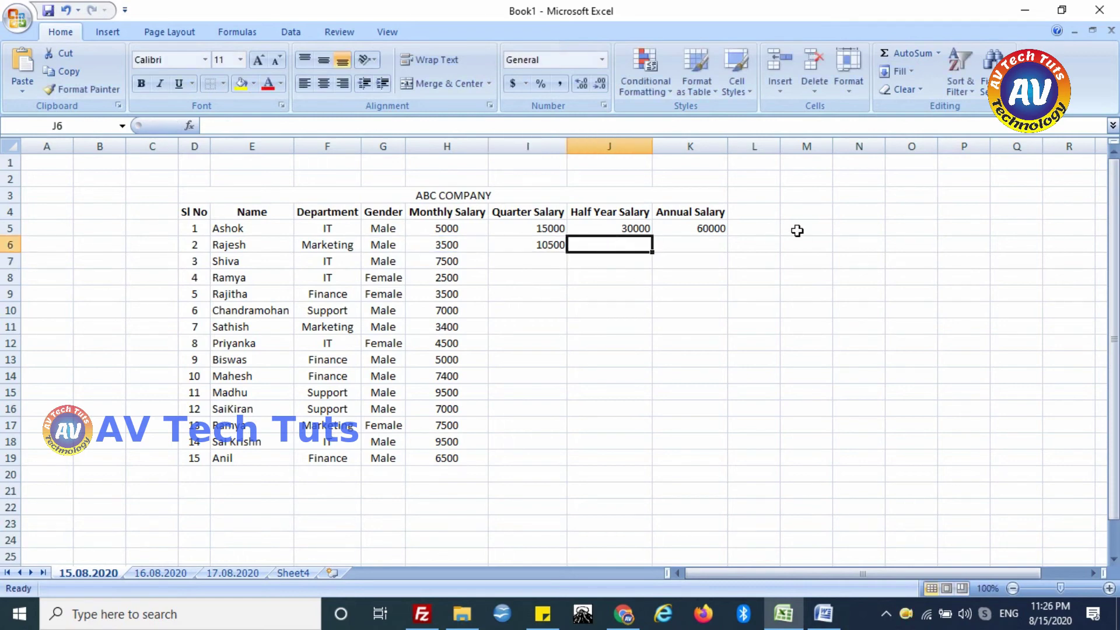
left_click(703, 242)
type("=")
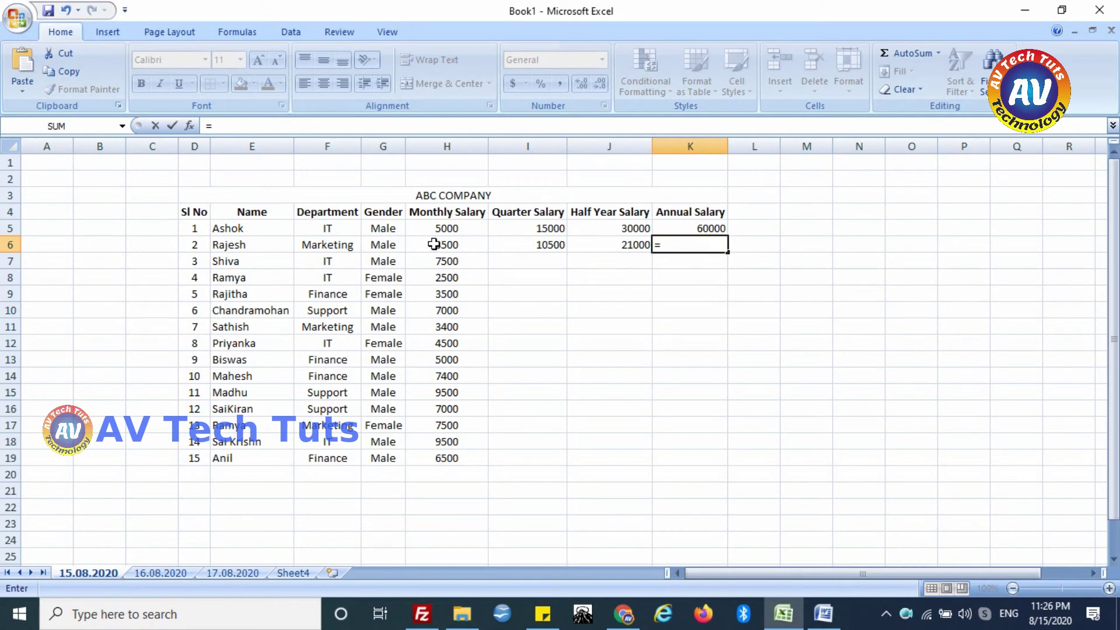
left_click(433, 244)
type("*")
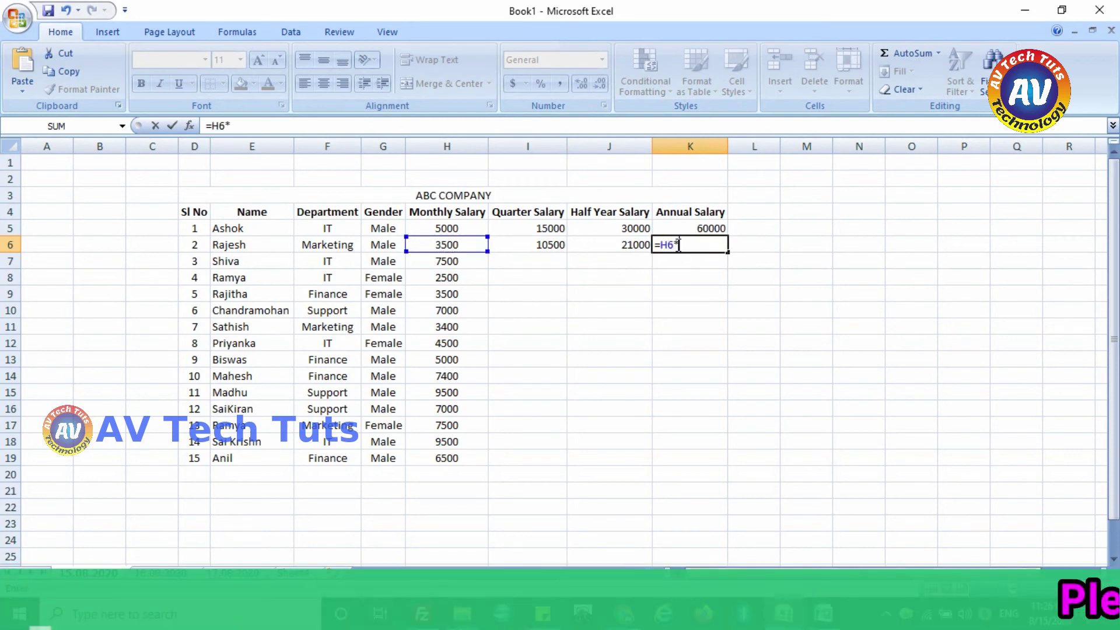
type("12")
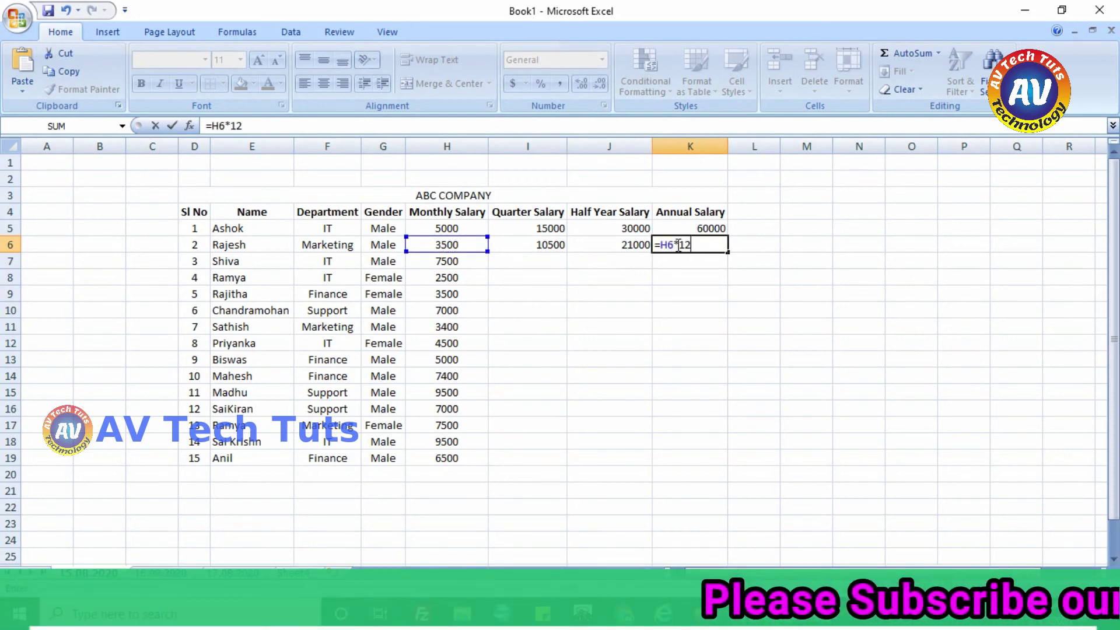
key("Return")
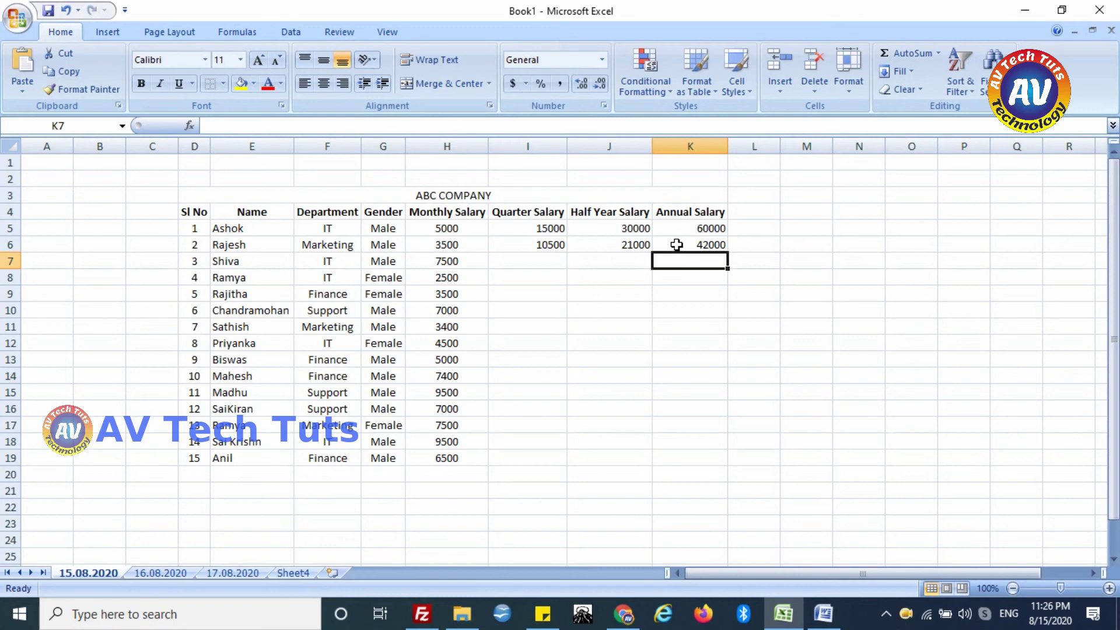
key("Left")
key("Left")
key("Down")
key("Down")
key("Down")
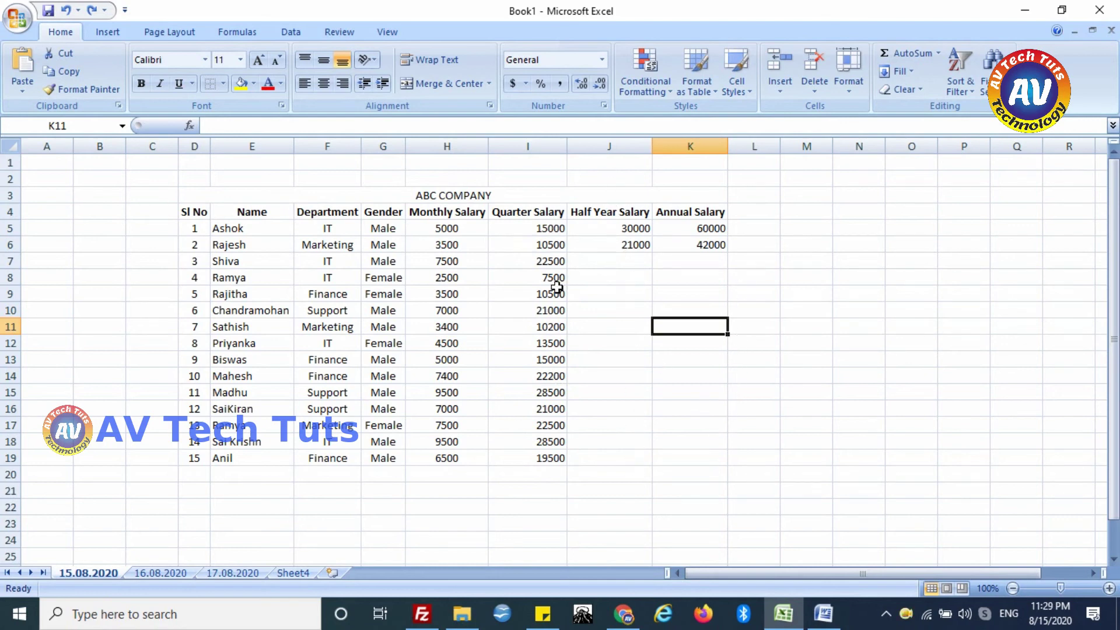
key("ctrl+z")
left_click(623, 291)
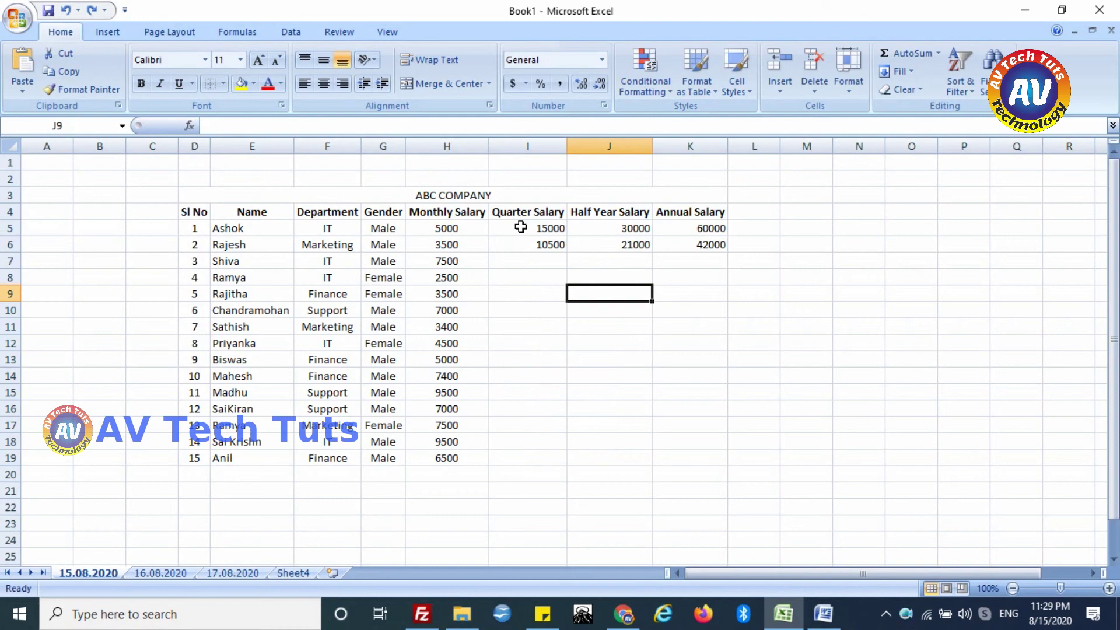
Select I5:K6 and fill the salary formulas down through row 19.
left_click_drag(521, 227, 691, 246)
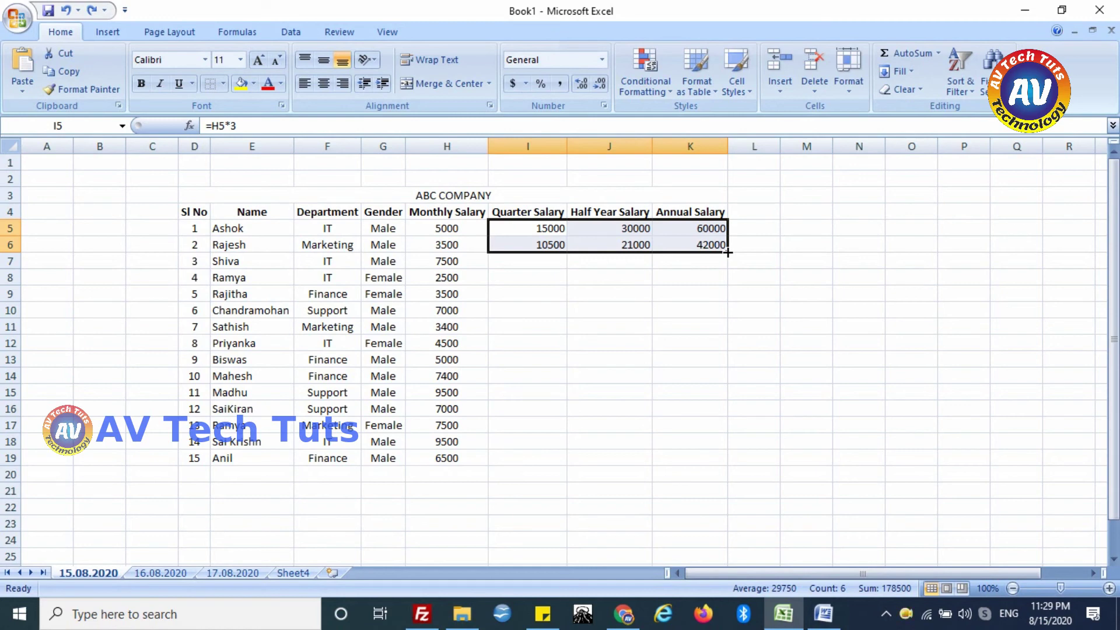
left_click_drag(728, 252, 728, 252)
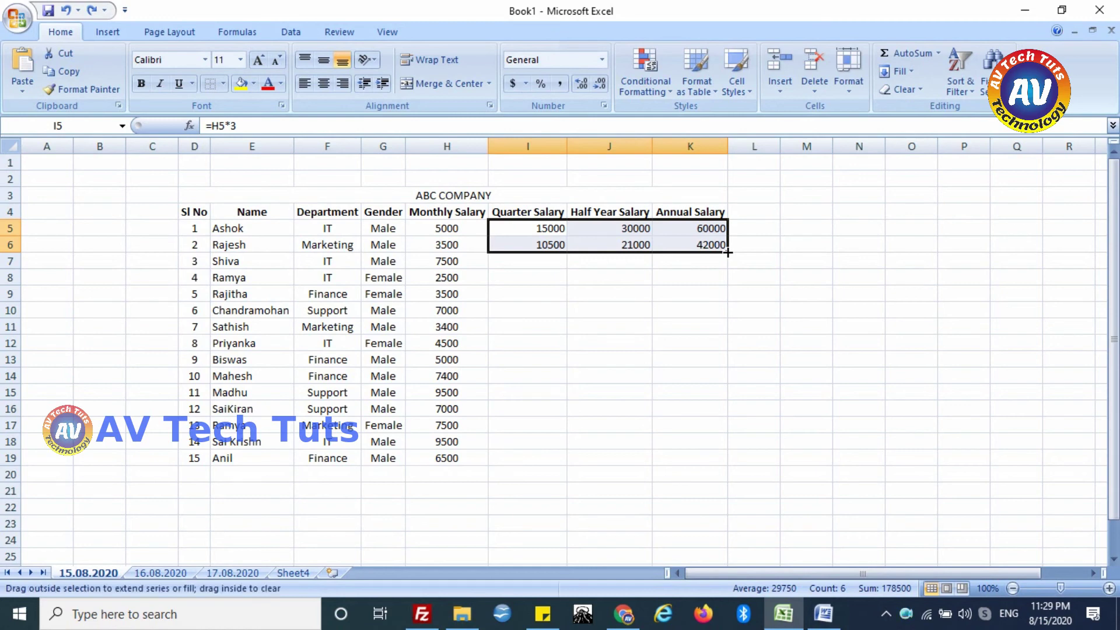
left_click_drag(728, 252, 735, 464)
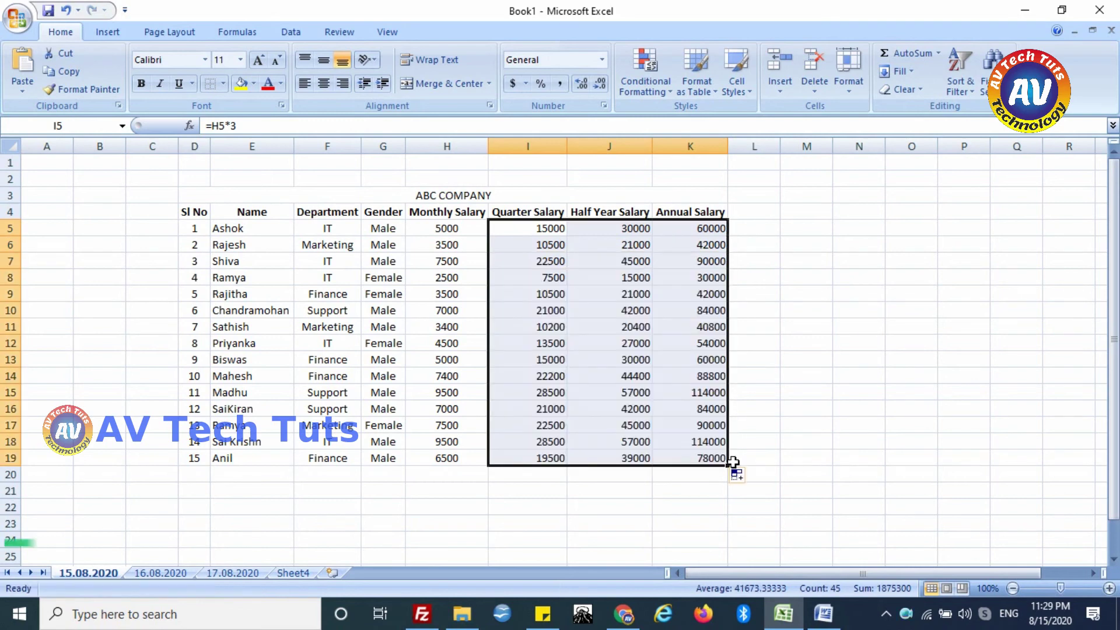